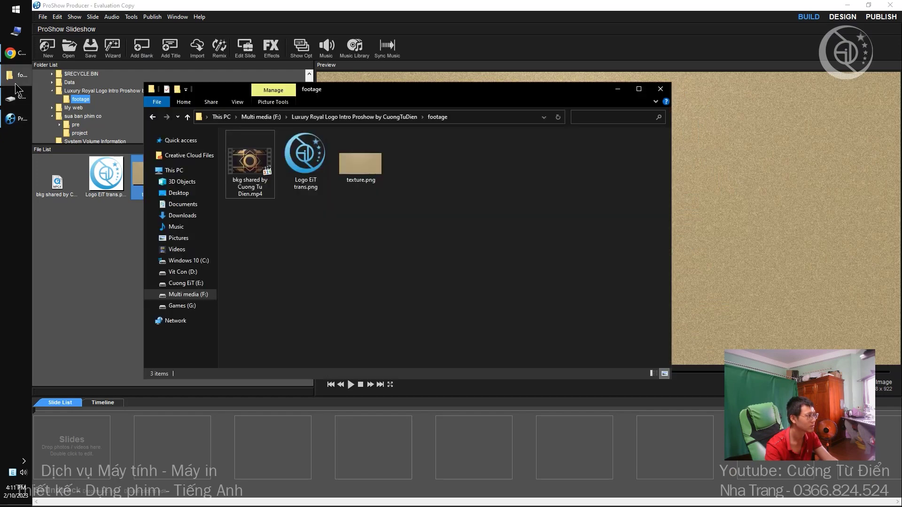
Add the bkg background video as Slide 1 with a 1-second transition.
{"action": "left_click_drag", "start_coordinate": [250, 162], "coordinate": [117, 444]}
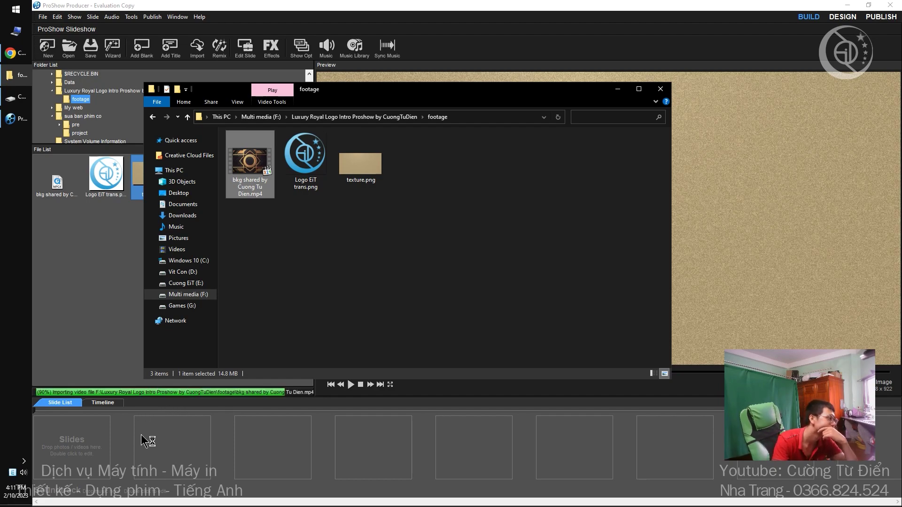
{"action": "left_click", "coordinate": [100, 480]}
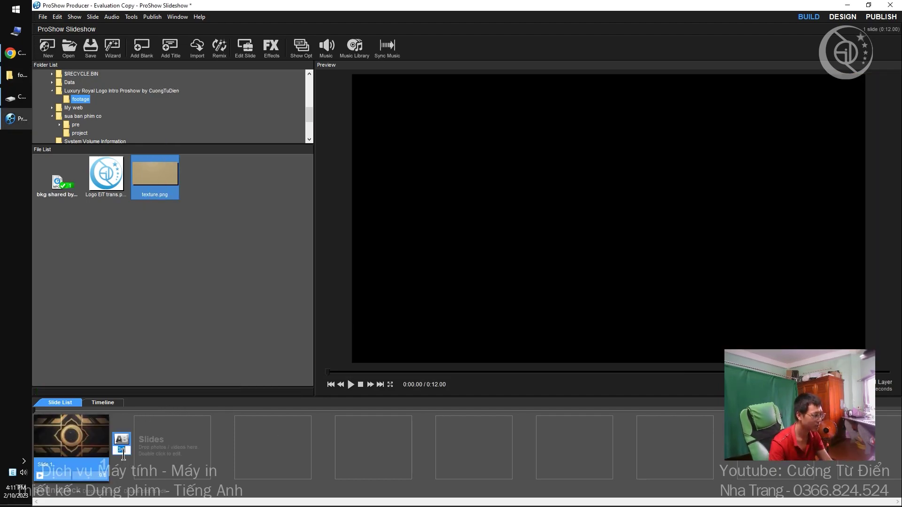
{"action": "type", "text": "1"}
{"action": "key", "text": "Return"}
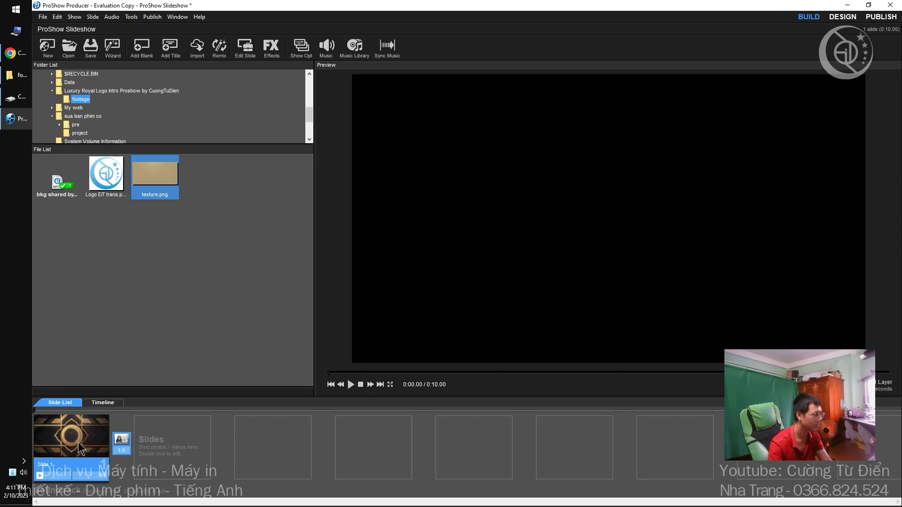
Preview the 10-second background slide, then reopen its Slide Options with Ctrl+E.
{"action": "double_click", "coordinate": [79, 448]}
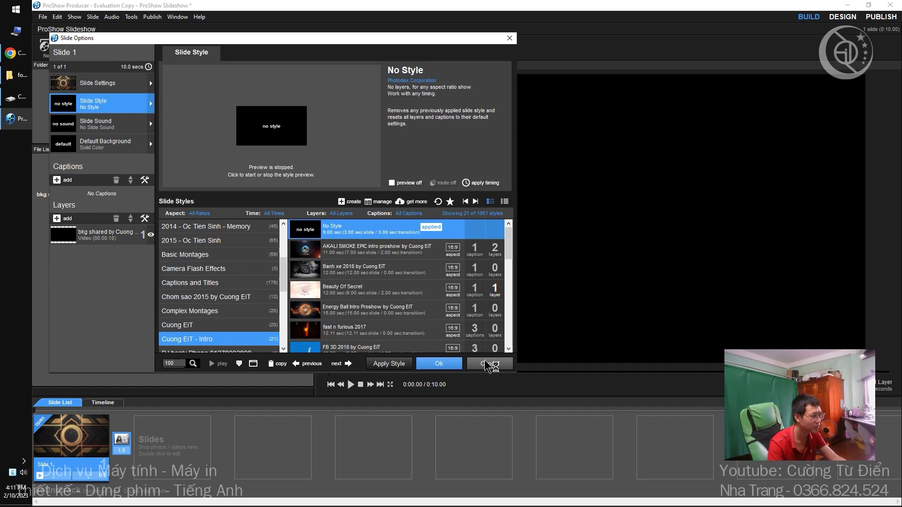
{"action": "left_click", "coordinate": [441, 365]}
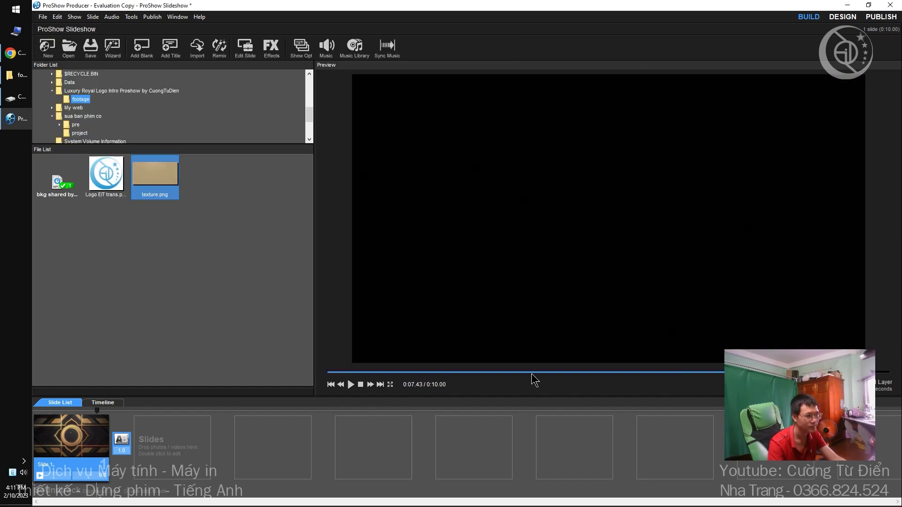
{"action": "left_click", "coordinate": [360, 384]}
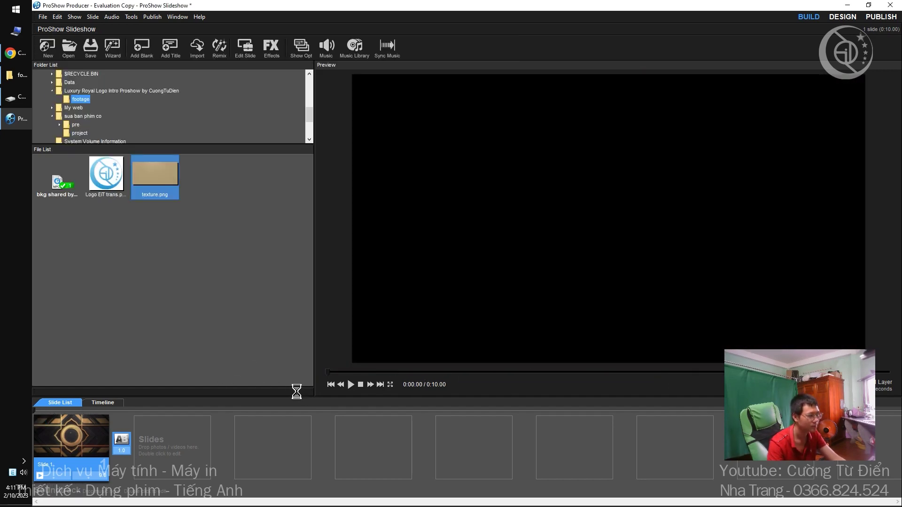
{"action": "left_click", "coordinate": [350, 384]}
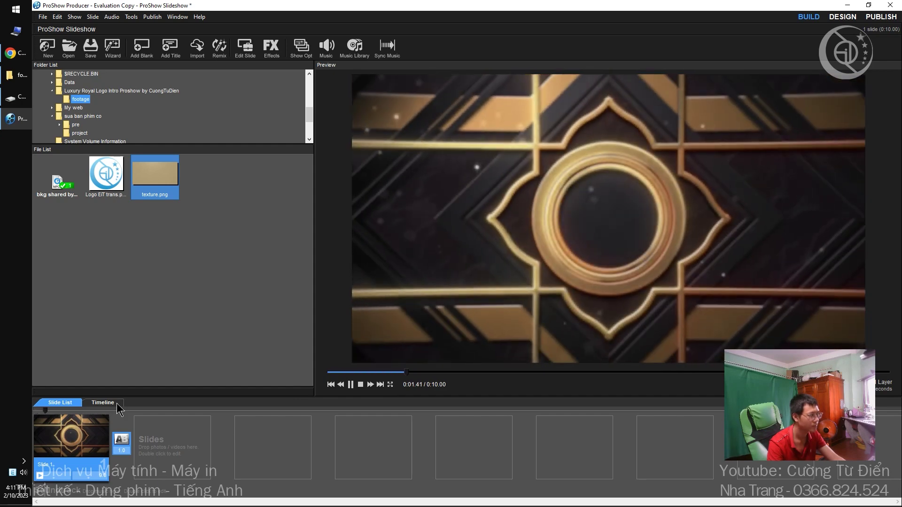
{"action": "key", "text": "space"}
{"action": "key", "text": "ctrl+e"}
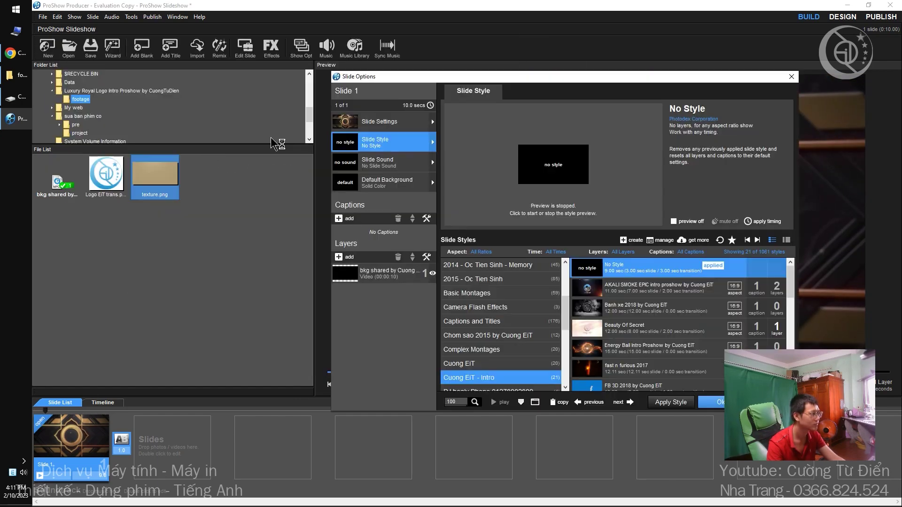
Add Logo EiT trans.png as a layer above the background video.
{"action": "left_click_drag", "start_coordinate": [106, 174], "coordinate": [381, 266]}
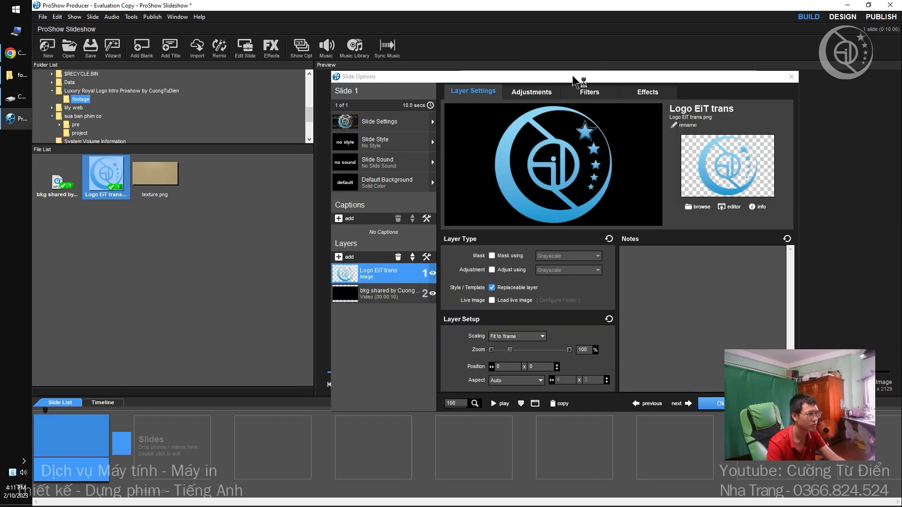
{"action": "left_click_drag", "start_coordinate": [569, 77], "coordinate": [306, 80]}
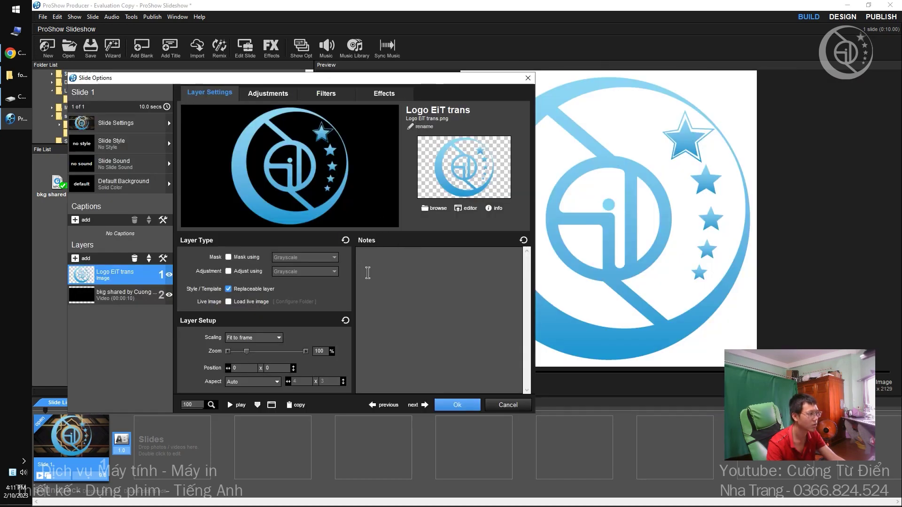
{"action": "type", "text": "27"}
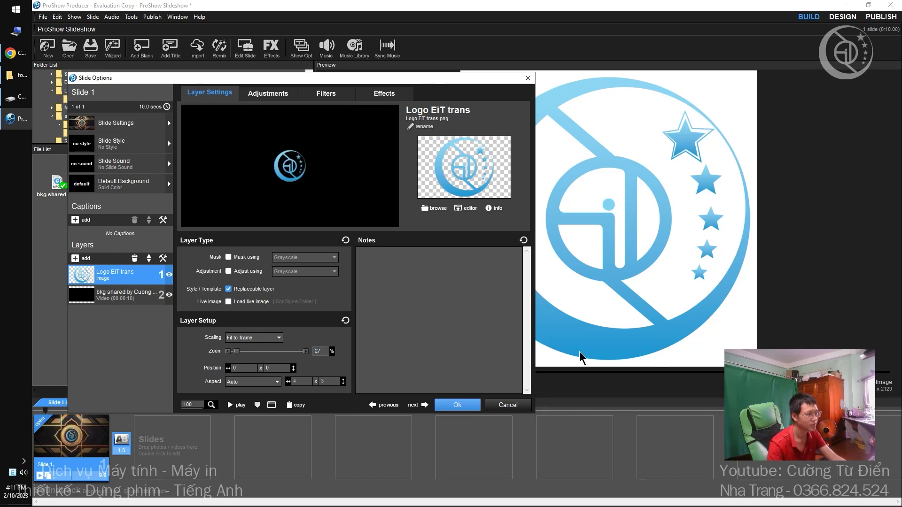
{"action": "left_click_drag", "start_coordinate": [348, 78], "coordinate": [212, 51]}
{"action": "left_click", "coordinate": [517, 372]}
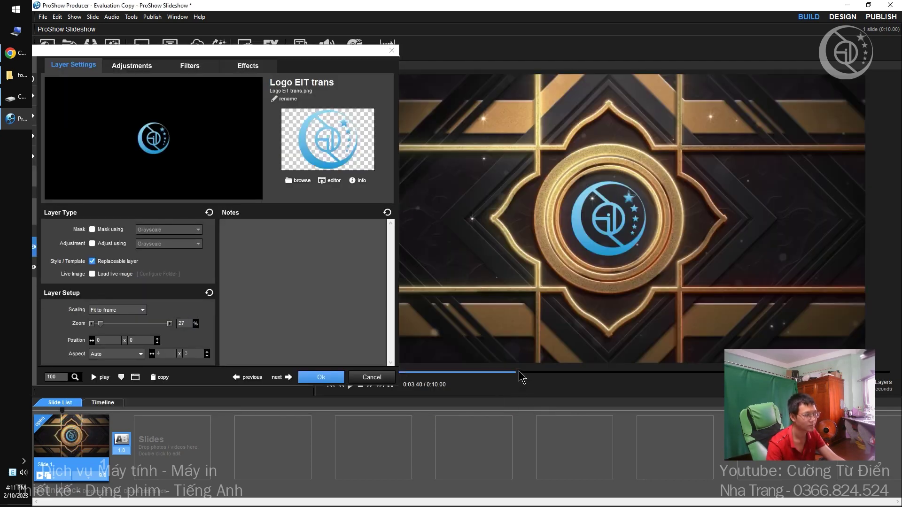
{"action": "left_click_drag", "start_coordinate": [517, 372], "coordinate": [544, 372]}
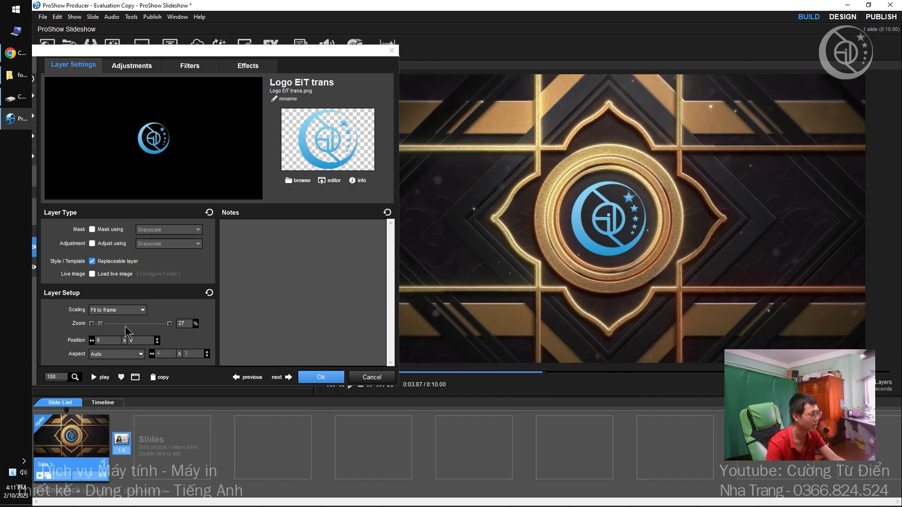
Scale the logo layer to 30% zoom and confirm the slide settings.
{"action": "double_click", "coordinate": [189, 322]}
{"action": "type", "text": "30"}
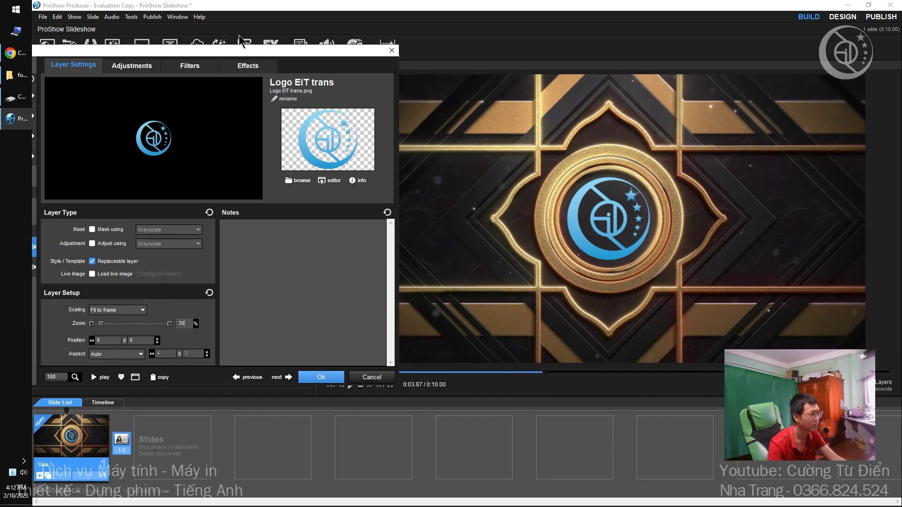
{"action": "left_click_drag", "start_coordinate": [233, 55], "coordinate": [532, 69]}
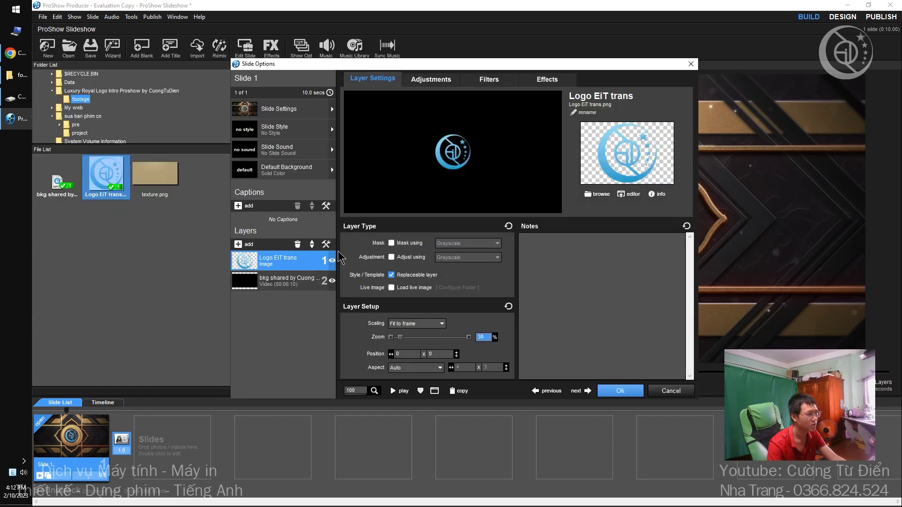
{"action": "left_click_drag", "start_coordinate": [413, 64], "coordinate": [219, 54]}
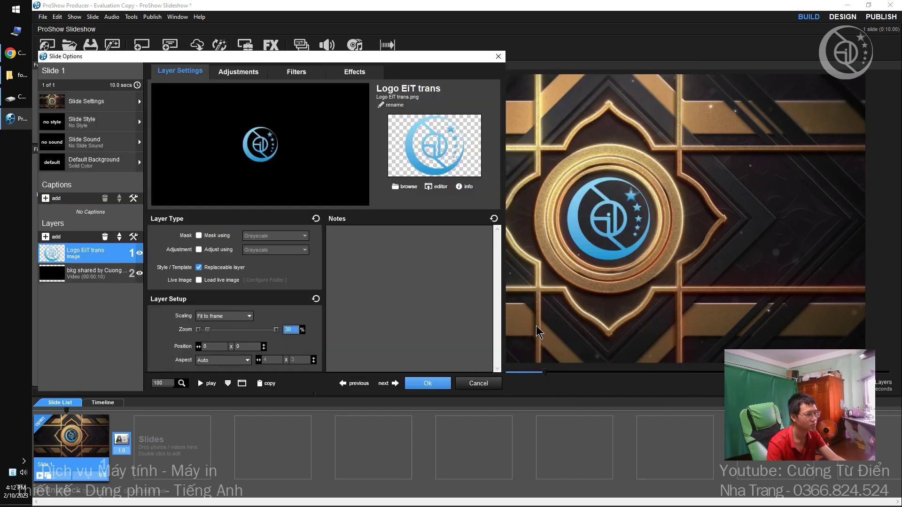
{"action": "left_click", "coordinate": [426, 381]}
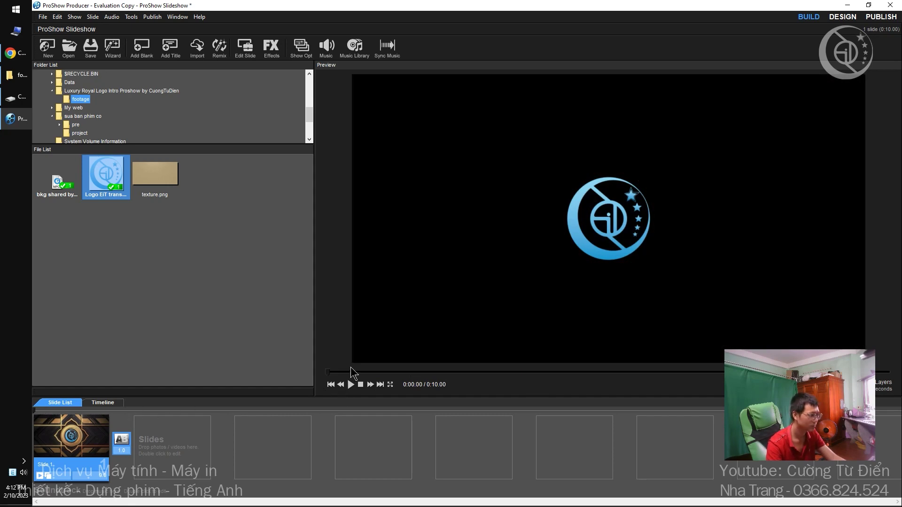
Move the logo's ending keyframe close to the start of the slide.
{"action": "left_click_drag", "start_coordinate": [358, 372], "coordinate": [455, 373]}
{"action": "double_click", "coordinate": [72, 442]}
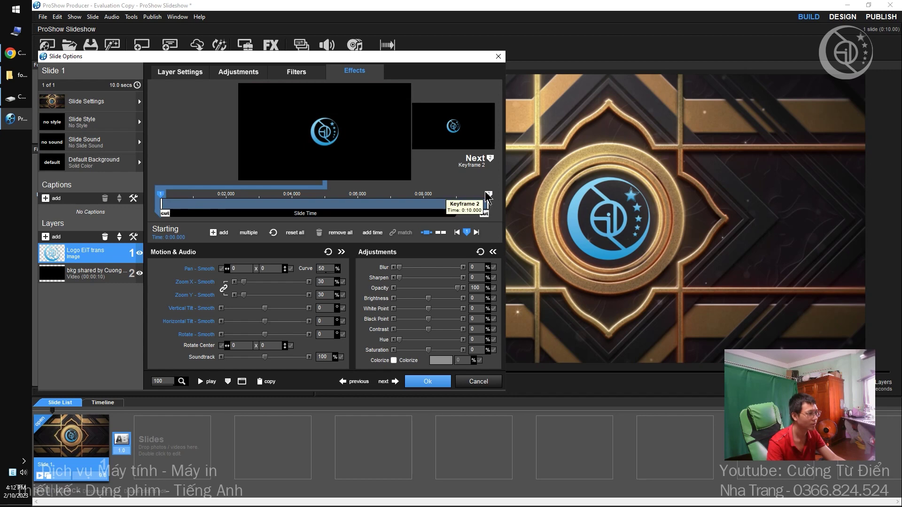
{"action": "mouse_move", "coordinate": [488, 204]}
{"action": "left_mouse_down"}
{"action": "mouse_move", "coordinate": [172, 201]}
{"action": "mouse_move", "coordinate": [181, 201]}
{"action": "left_mouse_up"}
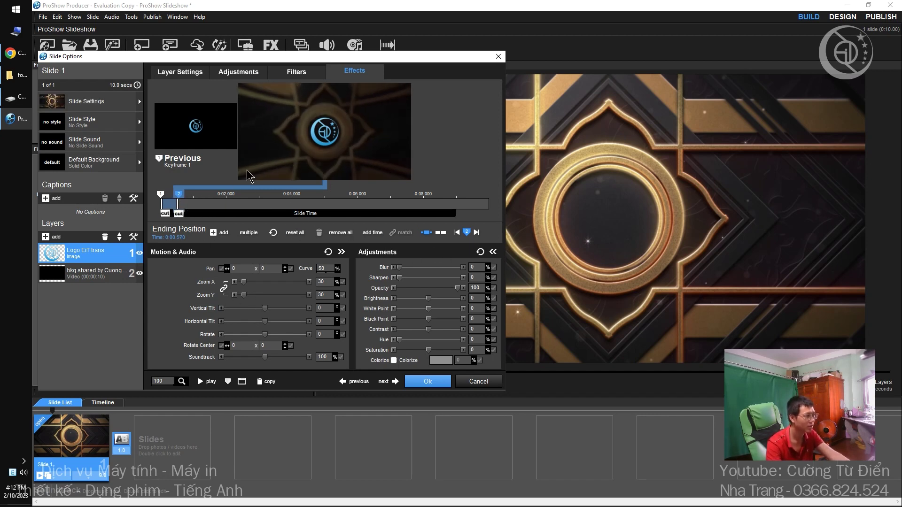
Give the first keyframe Blur 100, lower opacity and a Crossfade (Blend) - Linear entry.
{"action": "left_click", "coordinate": [216, 137]}
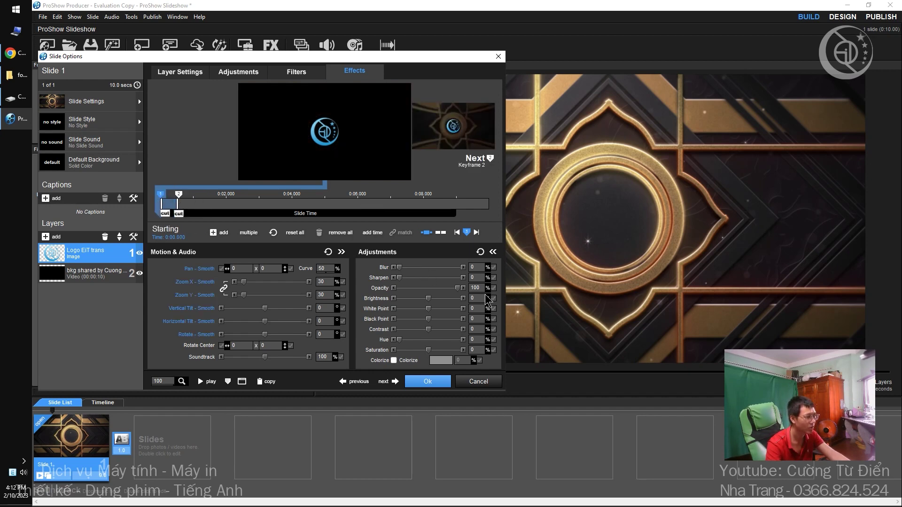
{"action": "left_click_drag", "start_coordinate": [399, 267], "coordinate": [498, 266]}
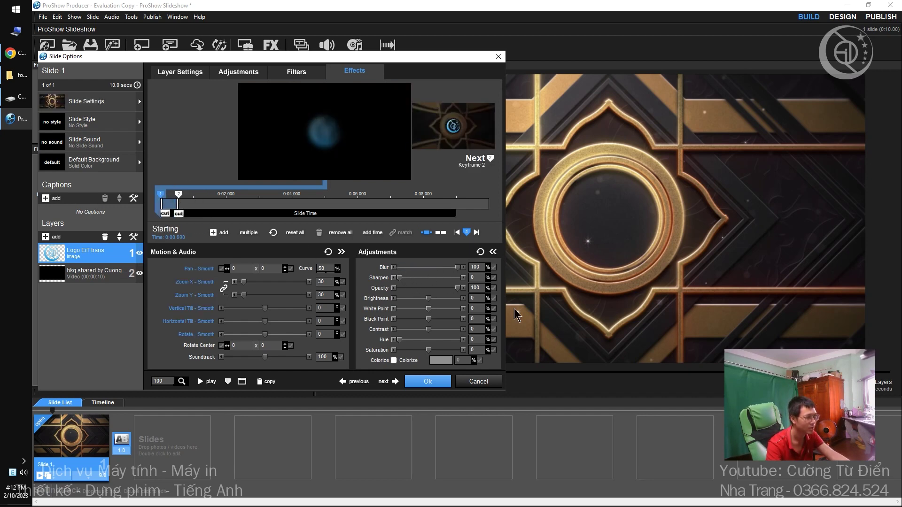
{"action": "left_click", "coordinate": [165, 213]}
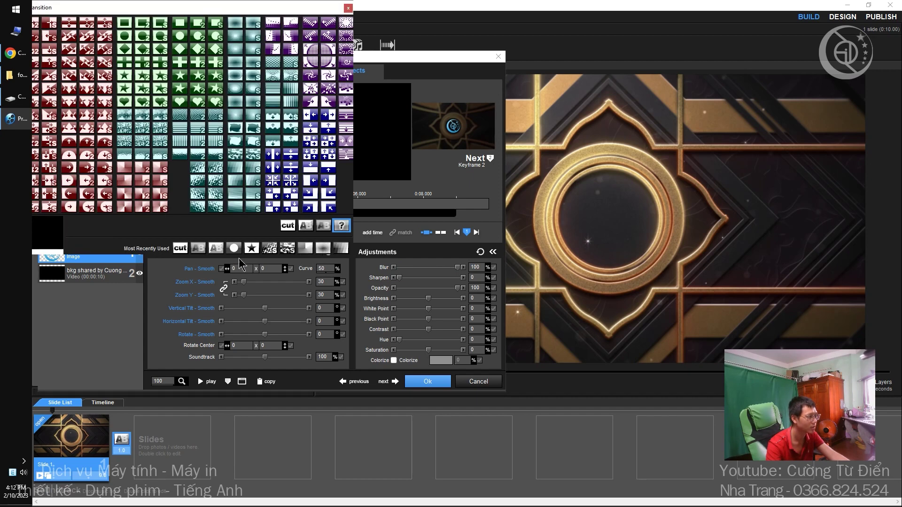
{"action": "left_click", "coordinate": [216, 248]}
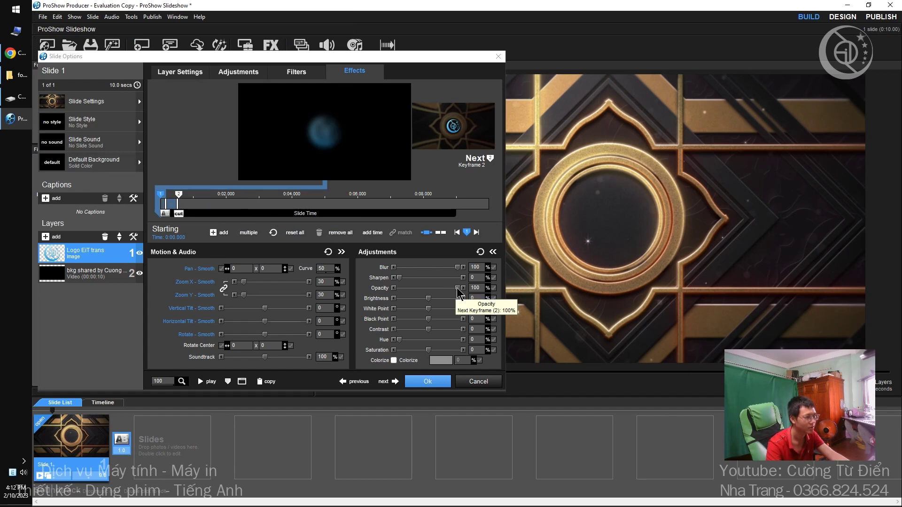
{"action": "left_click_drag", "start_coordinate": [457, 289], "coordinate": [424, 289]}
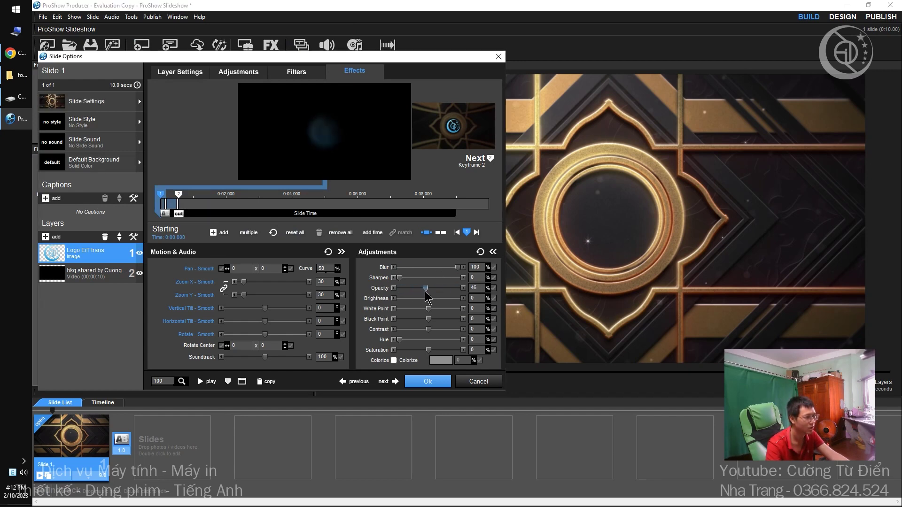
{"action": "left_click", "coordinate": [425, 384]}
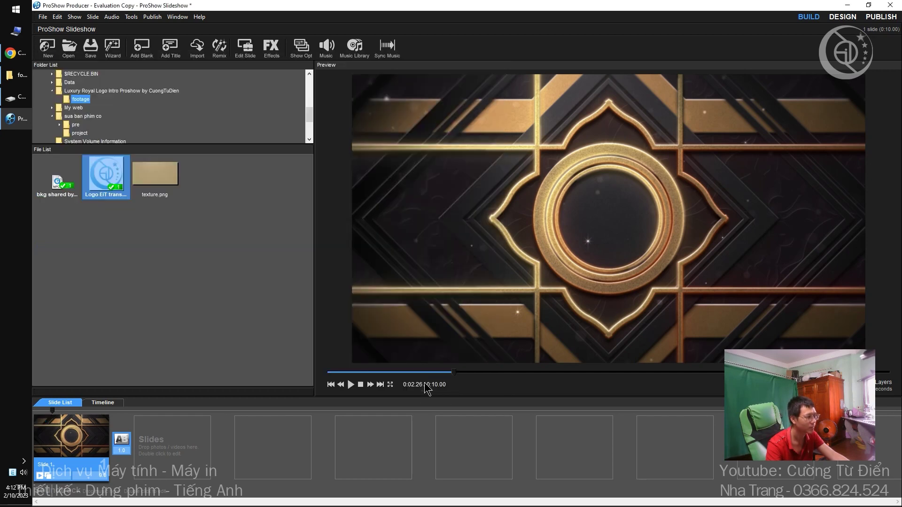
Play the slide preview to check the logo's blurred fade-in.
{"action": "left_click", "coordinate": [361, 384]}
{"action": "left_click", "coordinate": [351, 385]}
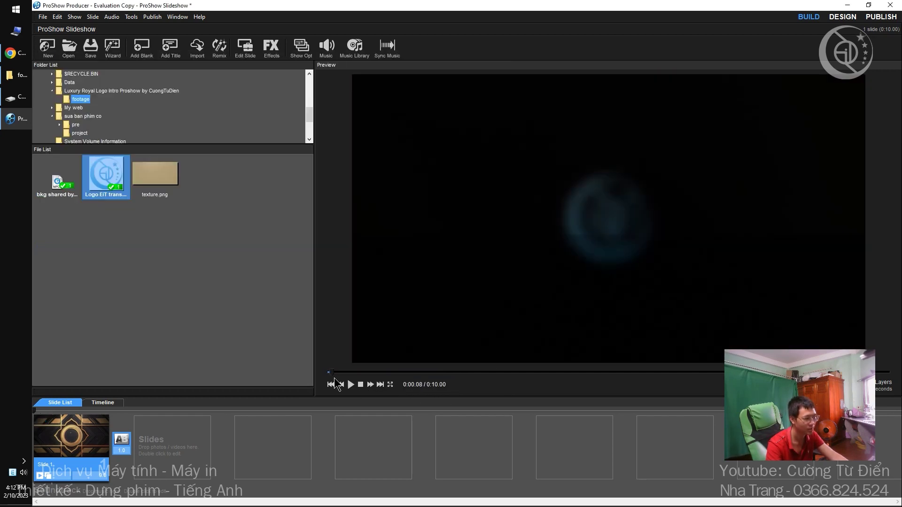
{"action": "left_click", "coordinate": [361, 385]}
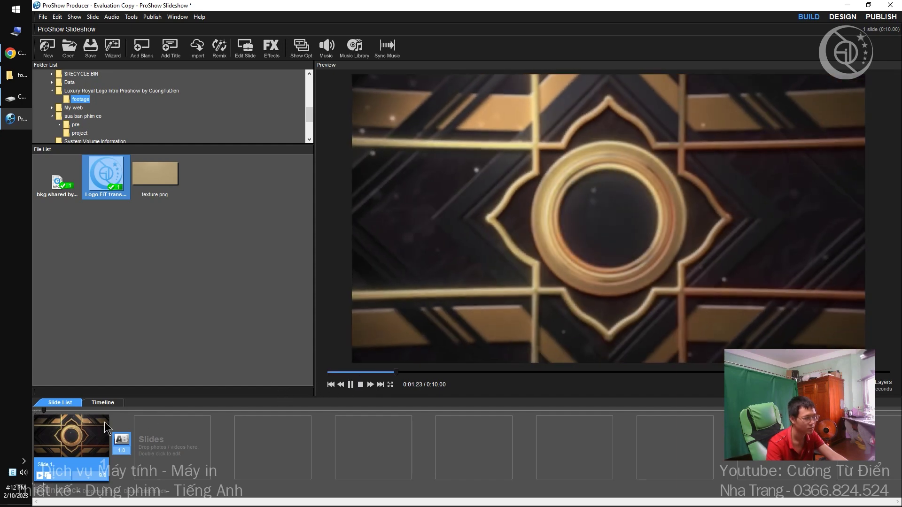
{"action": "left_click", "coordinate": [57, 442]}
{"action": "double_click", "coordinate": [56, 442]}
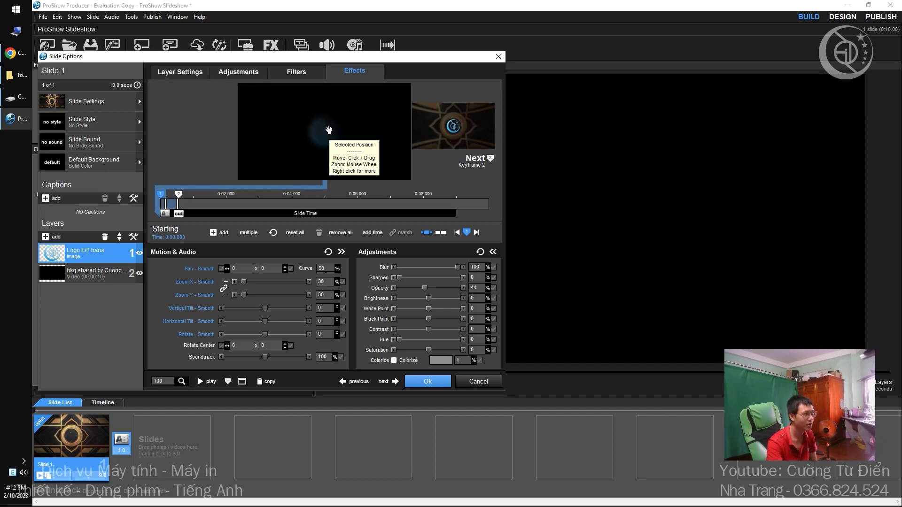
{"action": "left_click", "coordinate": [428, 381]}
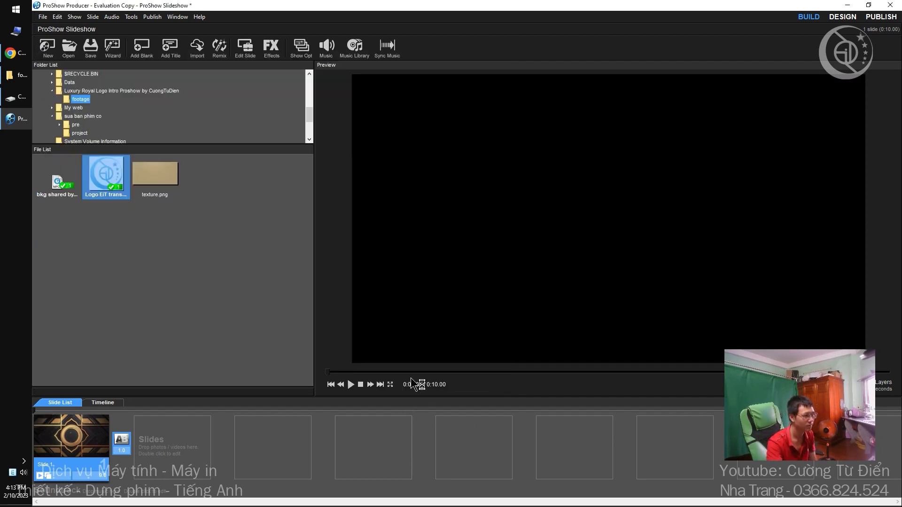
{"action": "left_click", "coordinate": [351, 385]}
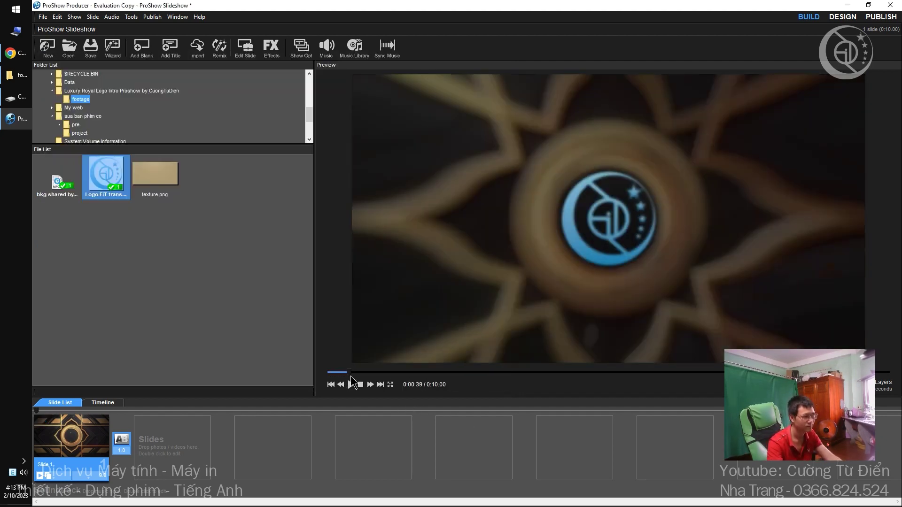
{"action": "left_click", "coordinate": [353, 383]}
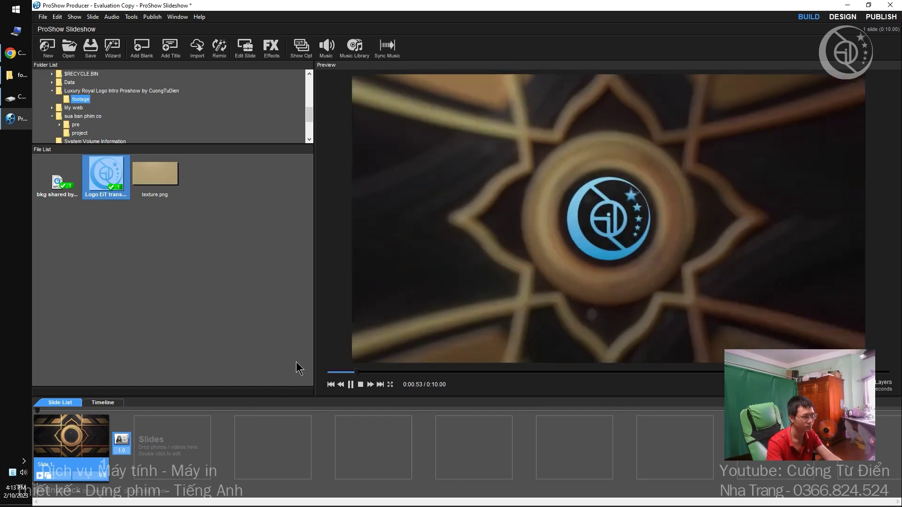
Add a third logo keyframe after the ending position, at about 0:05.3.
{"action": "double_click", "coordinate": [89, 432]}
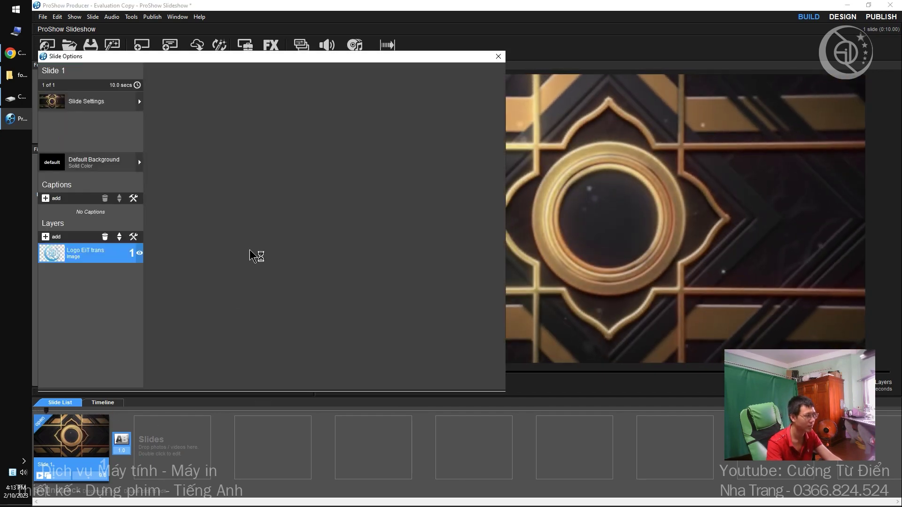
{"action": "left_click", "coordinate": [317, 201]}
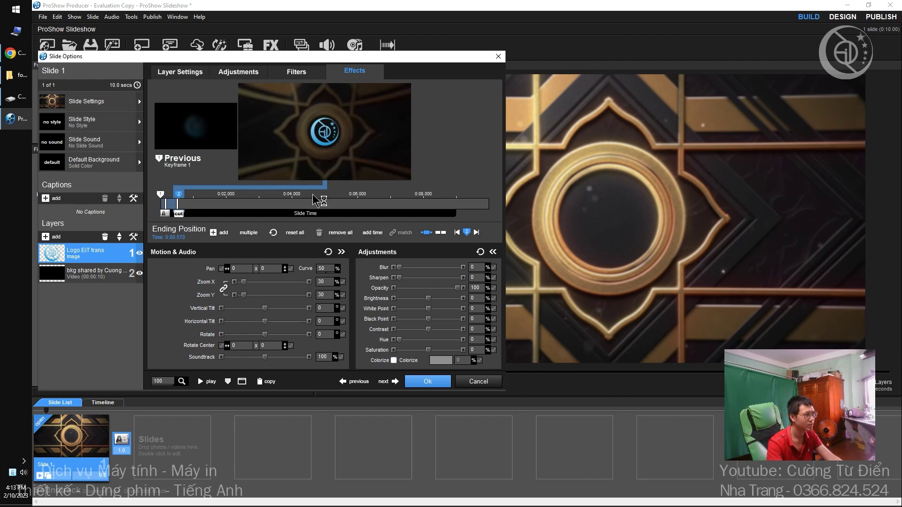
{"action": "double_click", "coordinate": [250, 193]}
{"action": "left_click_drag", "start_coordinate": [250, 193], "coordinate": [334, 206]}
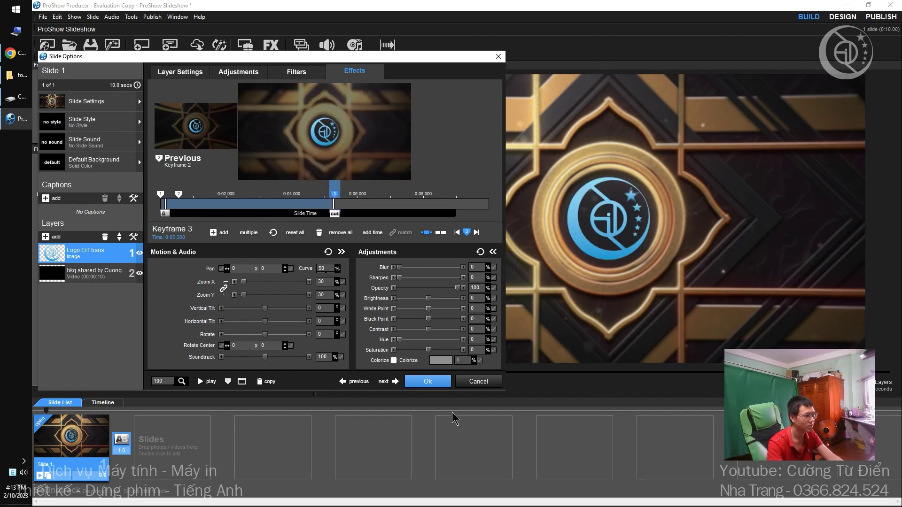
{"action": "left_click", "coordinate": [429, 381]}
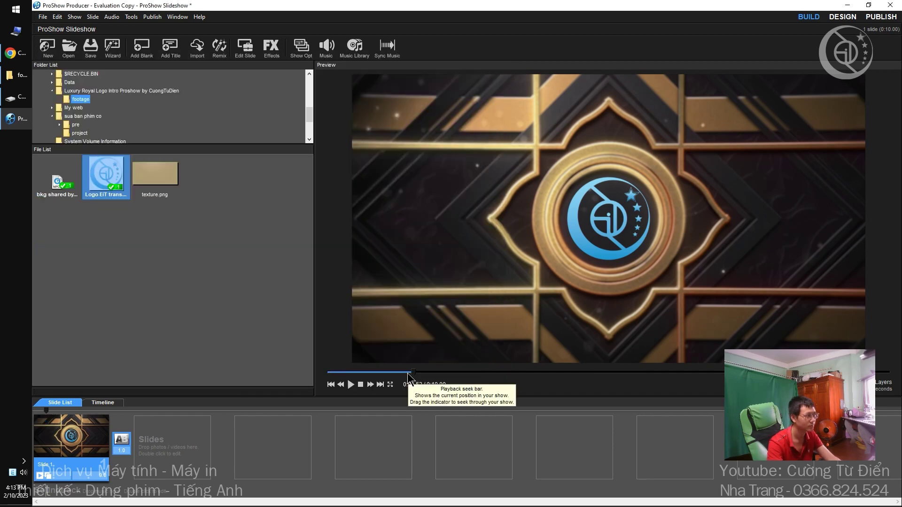
Save the show as ProShow Slideshow.psh on the Desktop, play it, and reopen Slide Options.
{"action": "key", "text": "ctrl+s"}
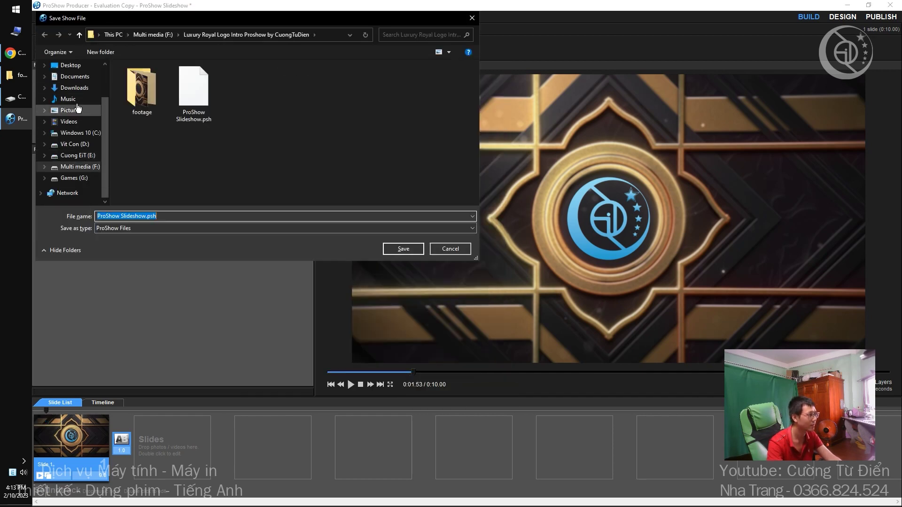
{"action": "scroll", "coordinate": [70, 94], "scroll_direction": "up", "scroll_amount": 2}
{"action": "left_click", "coordinate": [71, 110]}
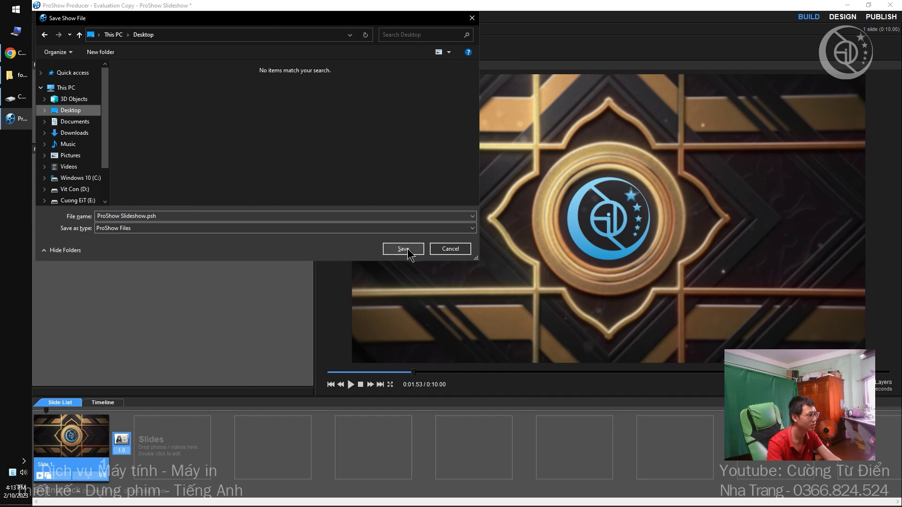
{"action": "left_click", "coordinate": [409, 249]}
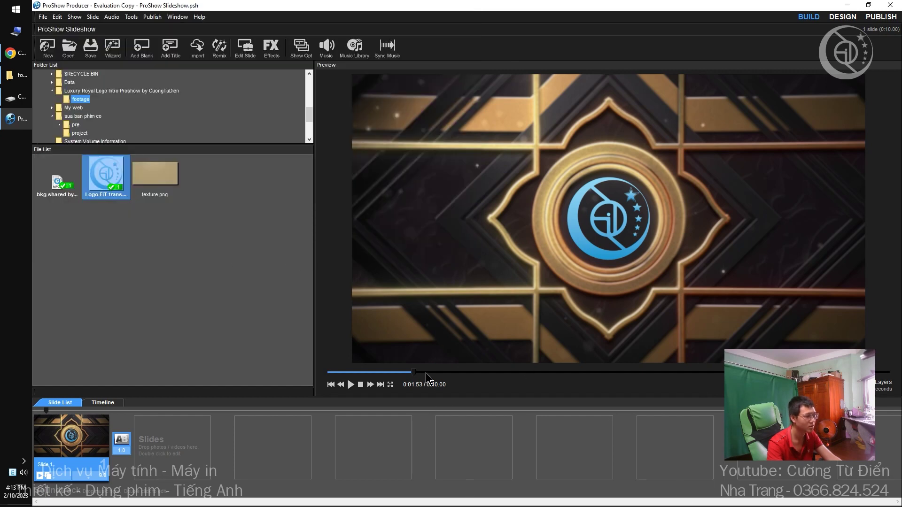
{"action": "key", "text": "space"}
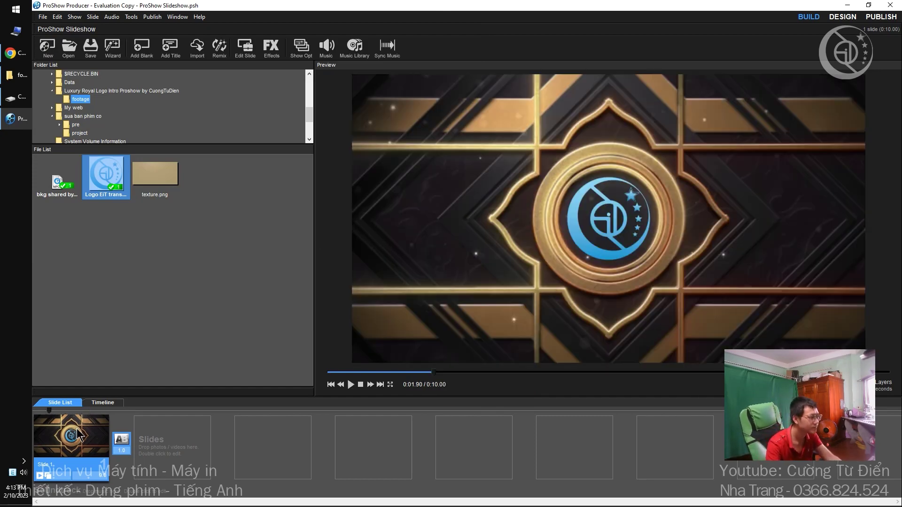
{"action": "double_click", "coordinate": [378, 289]}
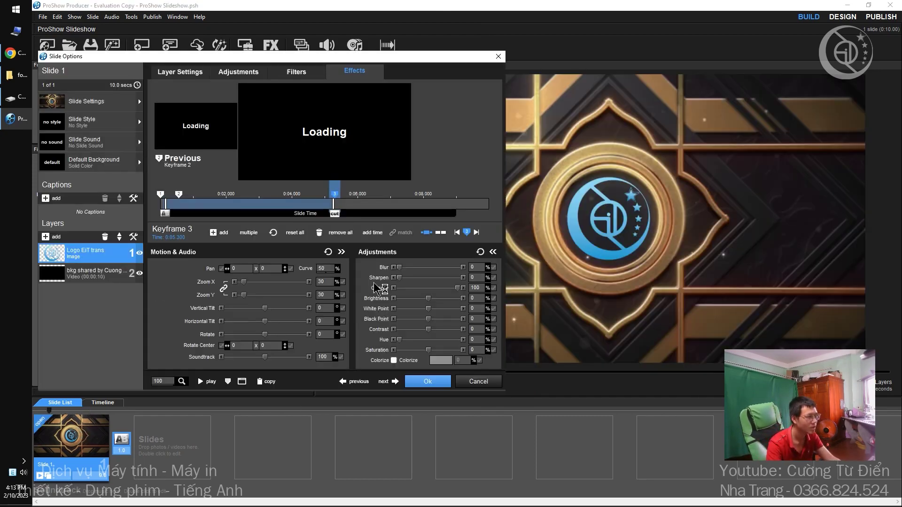
Add logo keyframes 4 and 5 at about 0:05.59 and 0:05.96.
{"action": "double_click", "coordinate": [342, 197]}
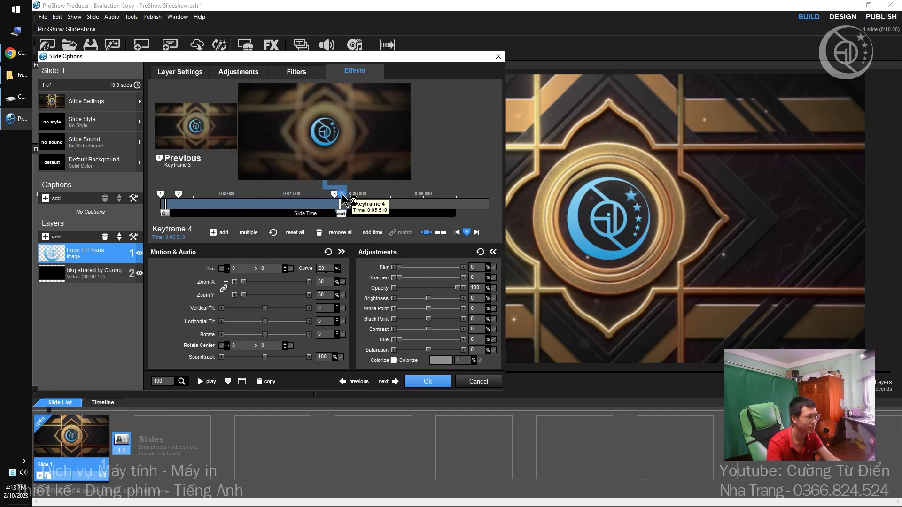
{"action": "left_click_drag", "start_coordinate": [342, 195], "coordinate": [345, 197]}
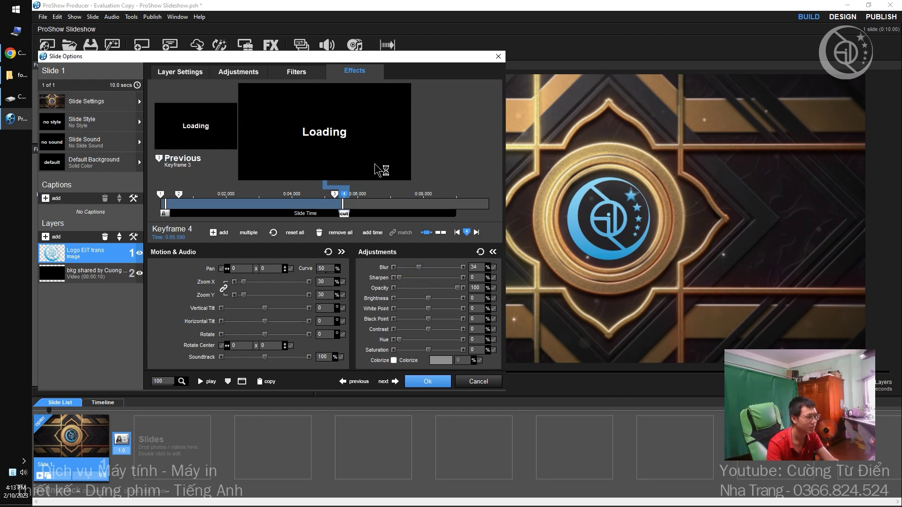
{"action": "double_click", "coordinate": [369, 193]}
{"action": "left_click_drag", "start_coordinate": [371, 198], "coordinate": [356, 199]}
Set keyframe 4 to Blur 64, Brightness 100 and Contrast 45, then scrub to 0:04.9.
{"action": "left_click", "coordinate": [348, 196]}
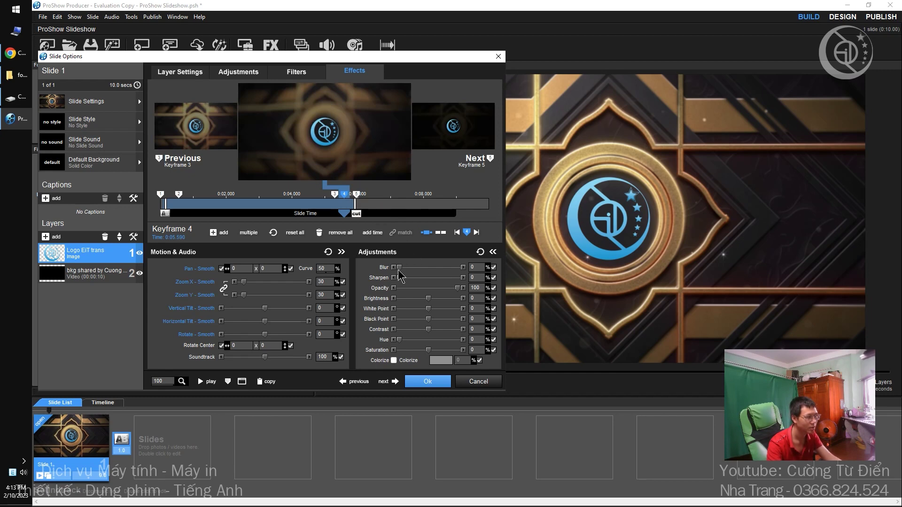
{"action": "left_click_drag", "start_coordinate": [400, 270], "coordinate": [438, 271]}
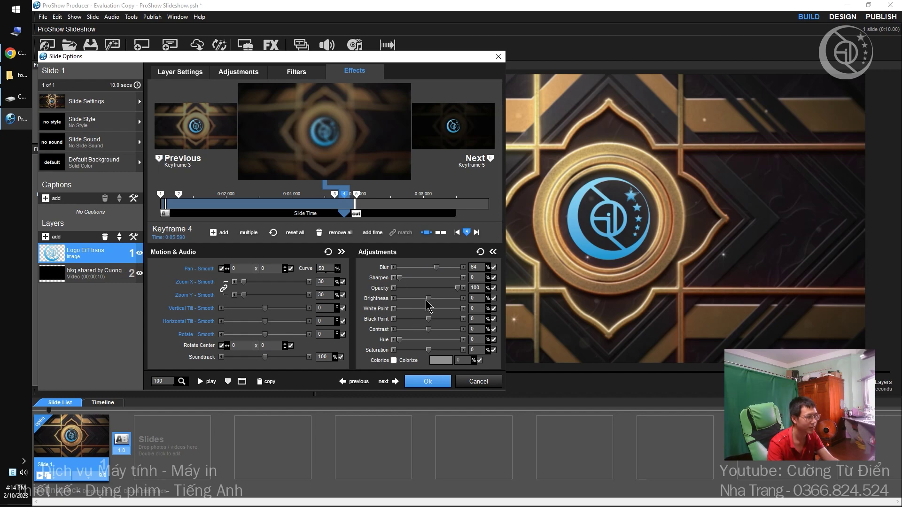
{"action": "mouse_move", "coordinate": [432, 303]}
{"action": "left_mouse_down"}
{"action": "mouse_move", "coordinate": [460, 305]}
{"action": "mouse_move", "coordinate": [441, 310]}
{"action": "left_mouse_up"}
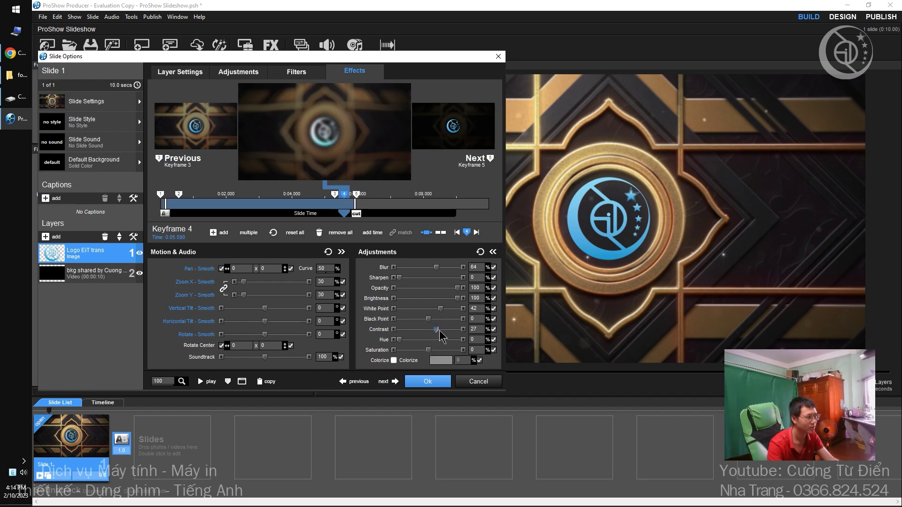
{"action": "left_click_drag", "start_coordinate": [439, 331], "coordinate": [445, 331]}
{"action": "left_click", "coordinate": [427, 381]}
{"action": "left_click_drag", "start_coordinate": [433, 374], "coordinate": [586, 385]}
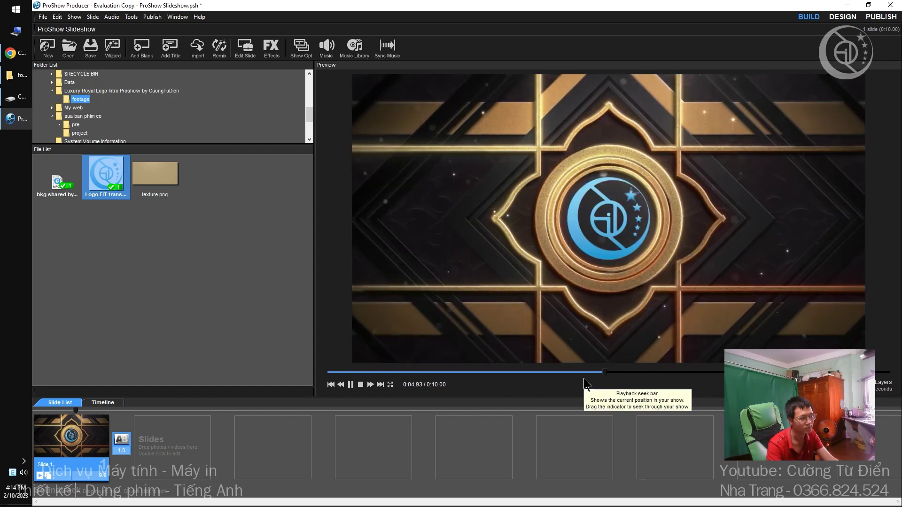
Preview the flash, then shift keyframe 3 earlier to 0:05.160.
{"action": "key", "text": "space"}
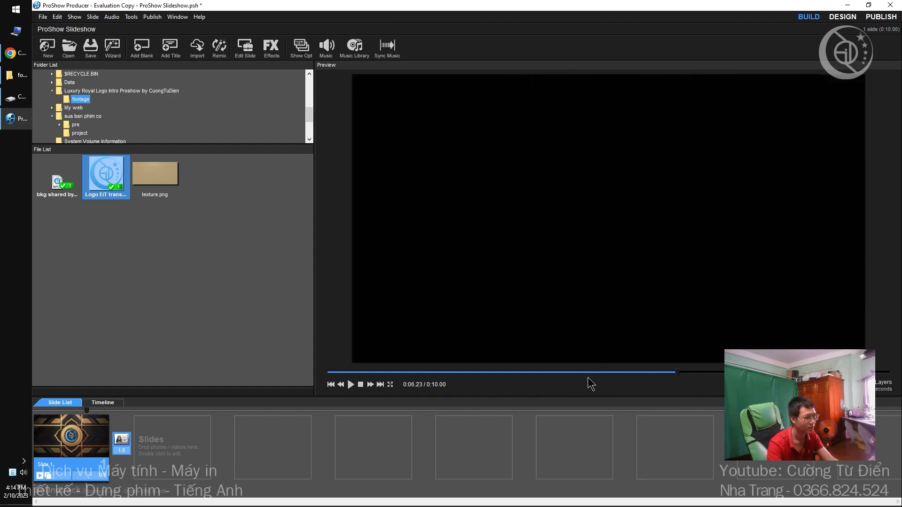
{"action": "left_click_drag", "start_coordinate": [588, 374], "coordinate": [622, 374]}
{"action": "double_click", "coordinate": [71, 437]}
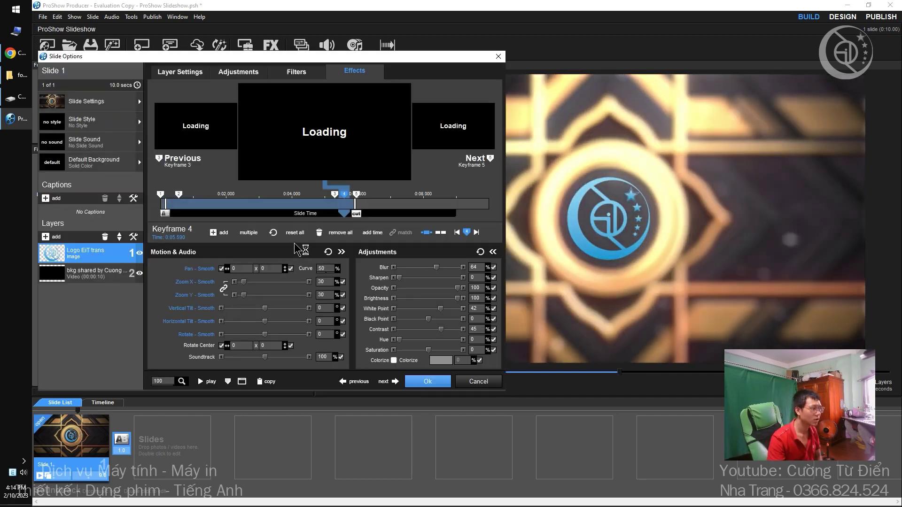
{"action": "left_click", "coordinate": [333, 195]}
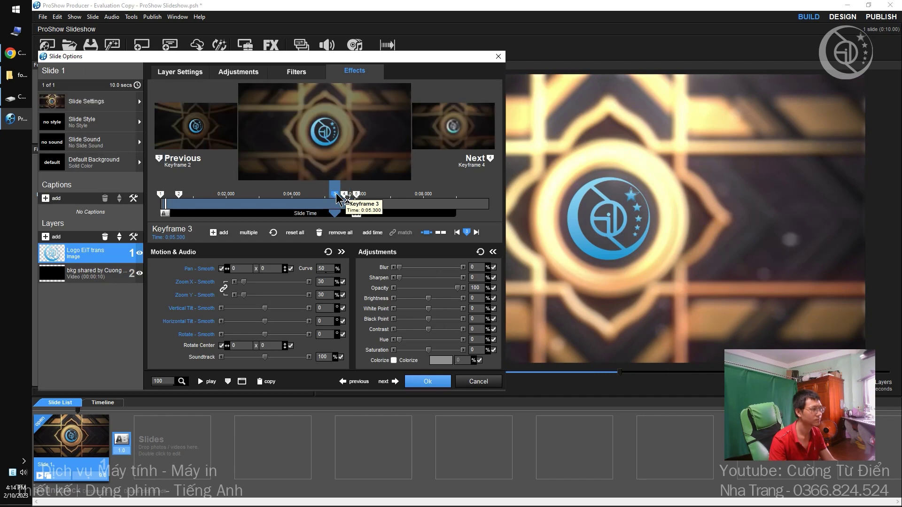
{"action": "left_click_drag", "start_coordinate": [333, 197], "coordinate": [344, 198]}
Inspect keyframe 5, scrub the preview back to 0:05.00, and reopen the slide.
{"action": "left_click", "coordinate": [351, 199]}
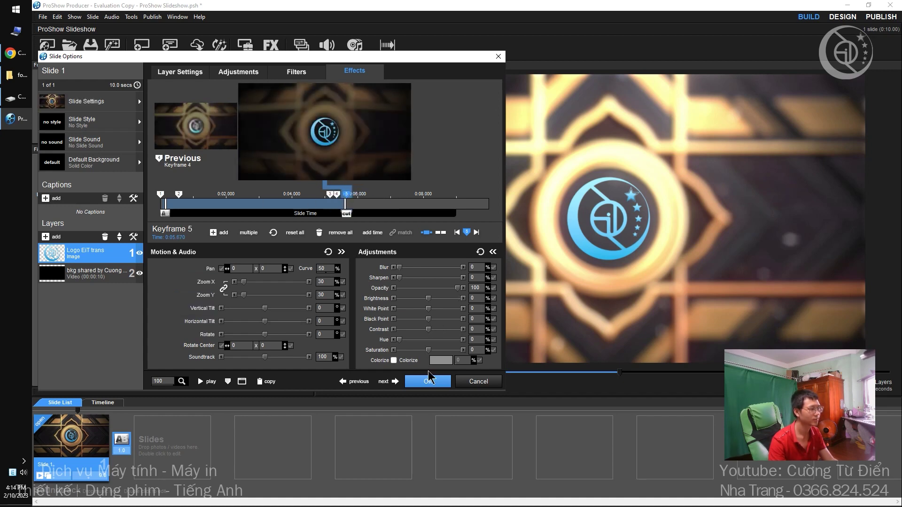
{"action": "left_click", "coordinate": [429, 379]}
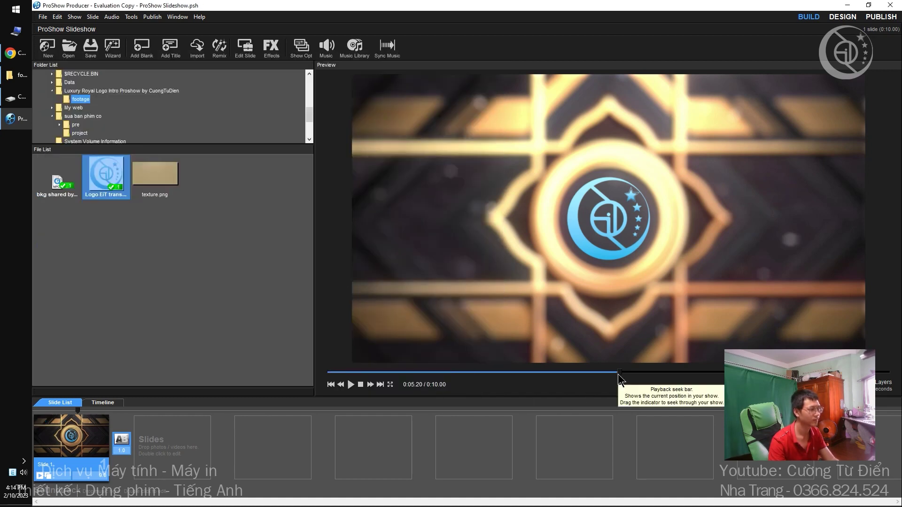
{"action": "left_click_drag", "start_coordinate": [618, 373], "coordinate": [700, 371]}
{"action": "double_click", "coordinate": [82, 437]}
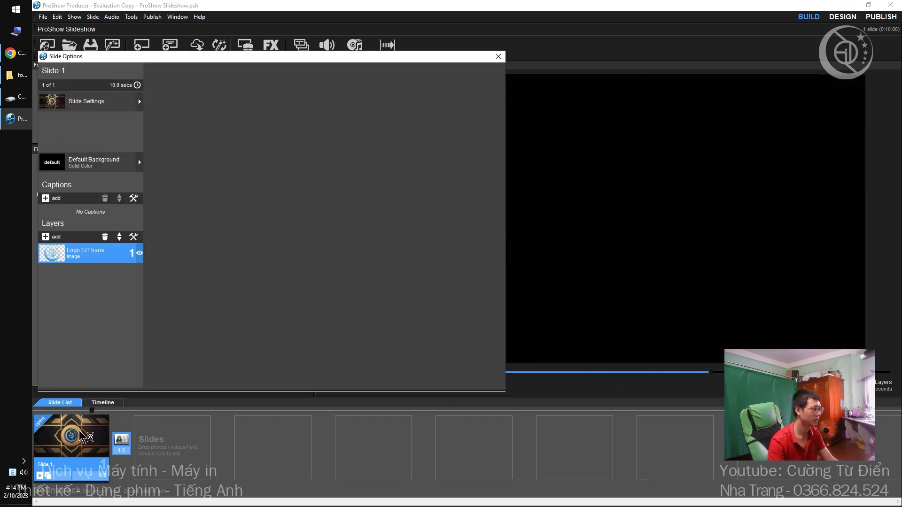
Add a sixth logo keyframe at 0:10.000 and play the ending from 0:09.35.
{"action": "double_click", "coordinate": [418, 194]}
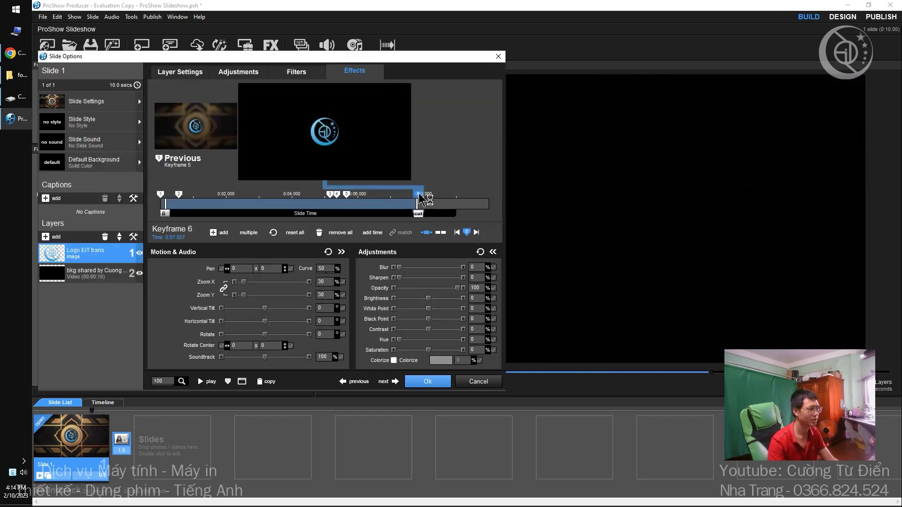
{"action": "left_click_drag", "start_coordinate": [418, 194], "coordinate": [587, 207]}
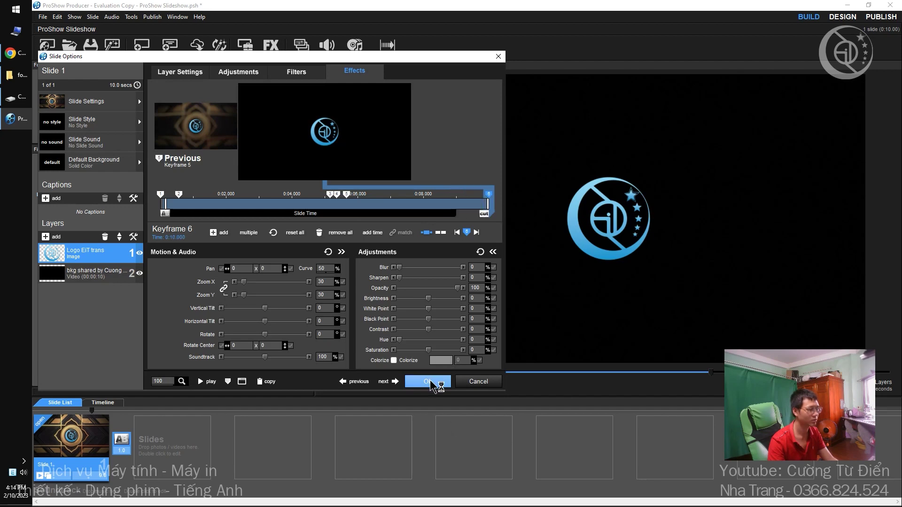
{"action": "left_click", "coordinate": [429, 382]}
{"action": "left_click_drag", "start_coordinate": [713, 374], "coordinate": [503, 392]}
{"action": "key", "text": "space"}
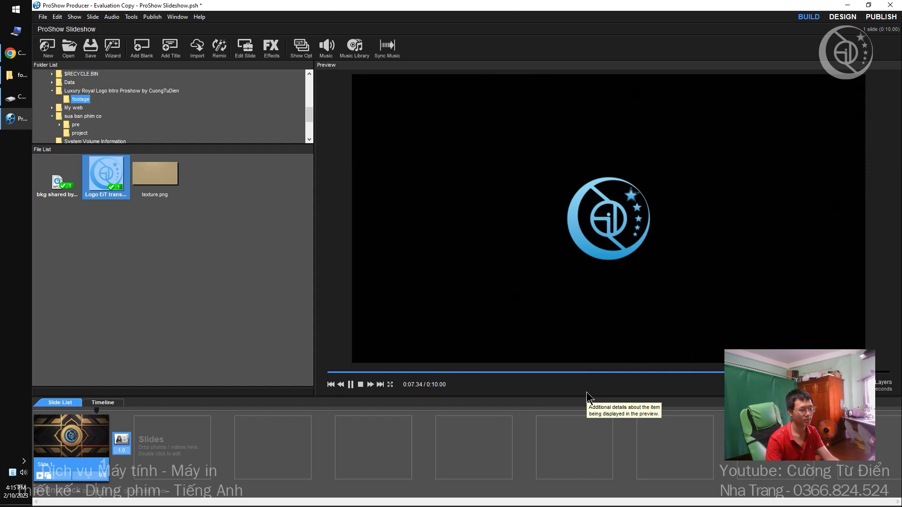
{"action": "key", "text": "space"}
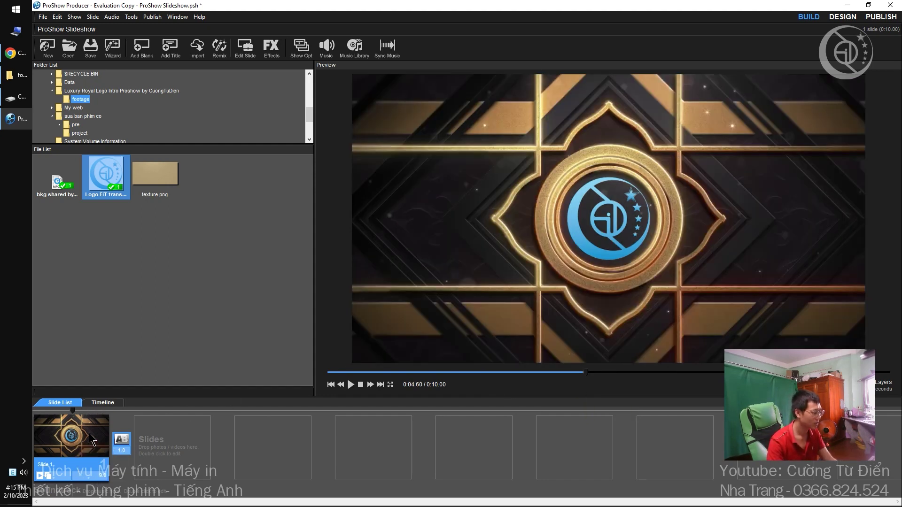
Duplicate the logo layer and add texture.png as a new layer.
{"action": "double_click", "coordinate": [71, 435]}
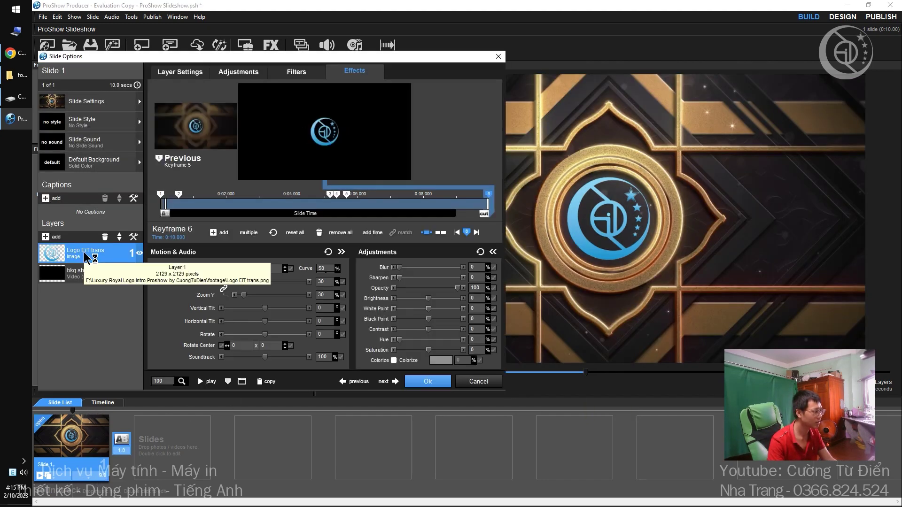
{"action": "key", "text": "ctrl+v"}
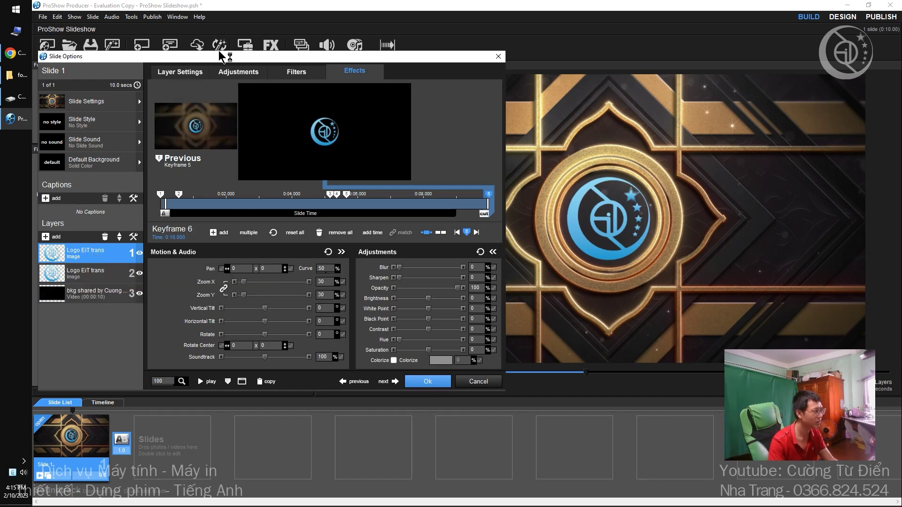
{"action": "left_click_drag", "start_coordinate": [222, 56], "coordinate": [589, 72]}
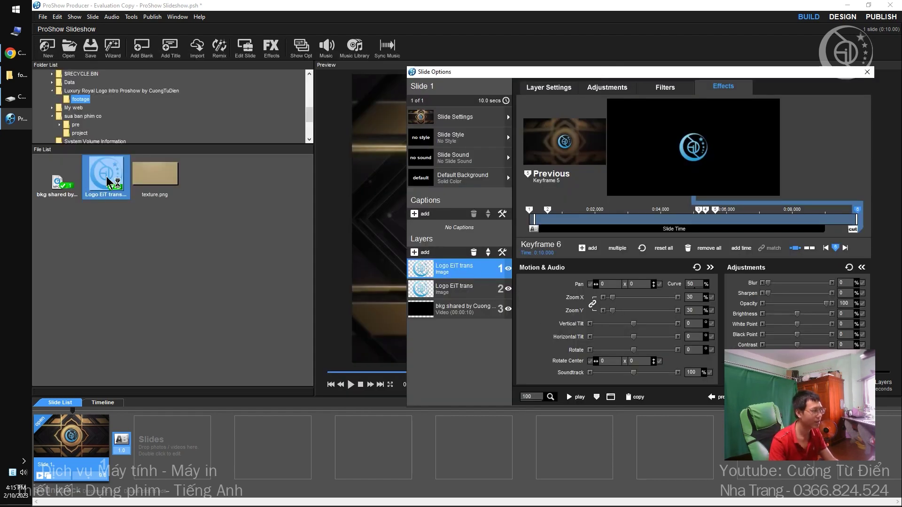
{"action": "left_click", "coordinate": [155, 177]}
{"action": "left_click_drag", "start_coordinate": [452, 265], "coordinate": [454, 269]}
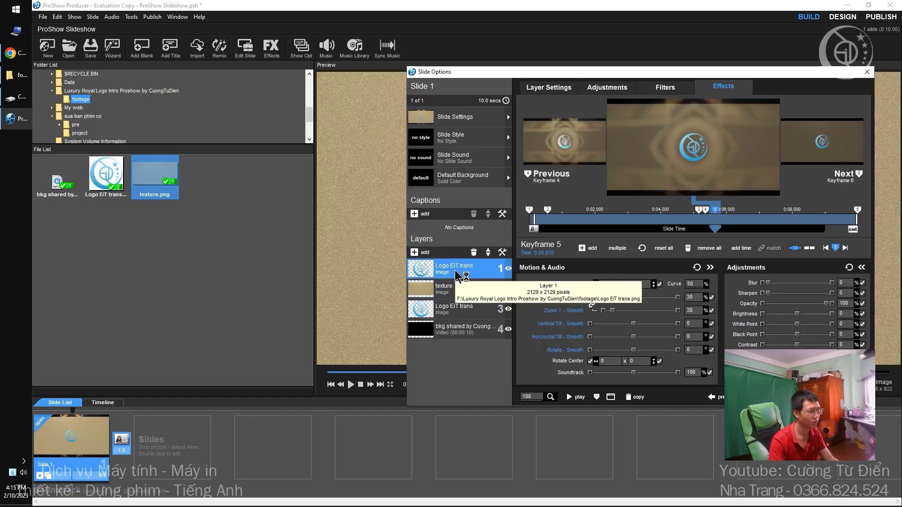
{"action": "left_click_drag", "start_coordinate": [170, 185], "coordinate": [447, 287]}
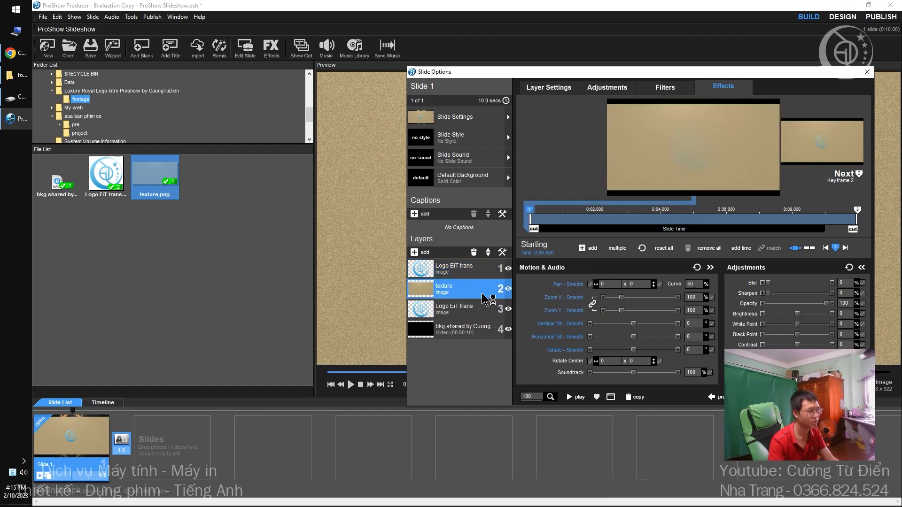
Make the top logo copy a mask for the texture layer and close Slide Options.
{"action": "left_click", "coordinate": [445, 269]}
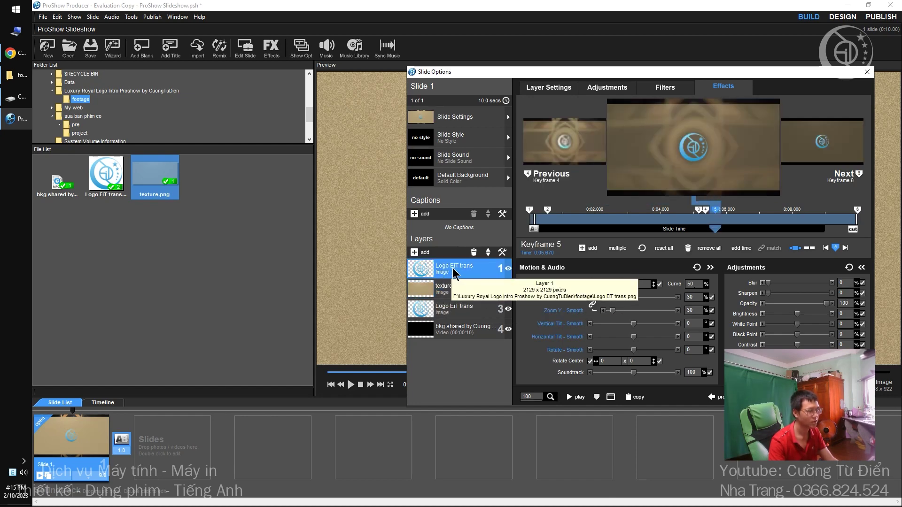
{"action": "right_click", "coordinate": [452, 268]}
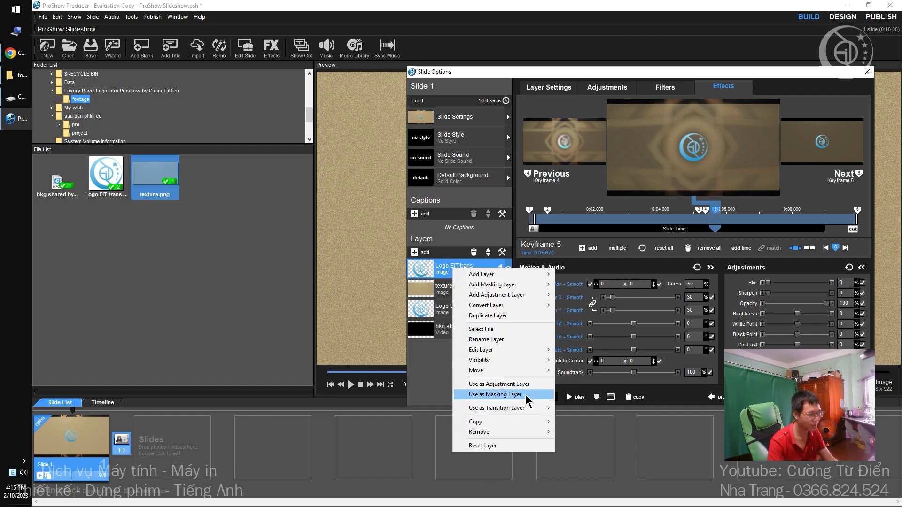
{"action": "left_click", "coordinate": [500, 394]}
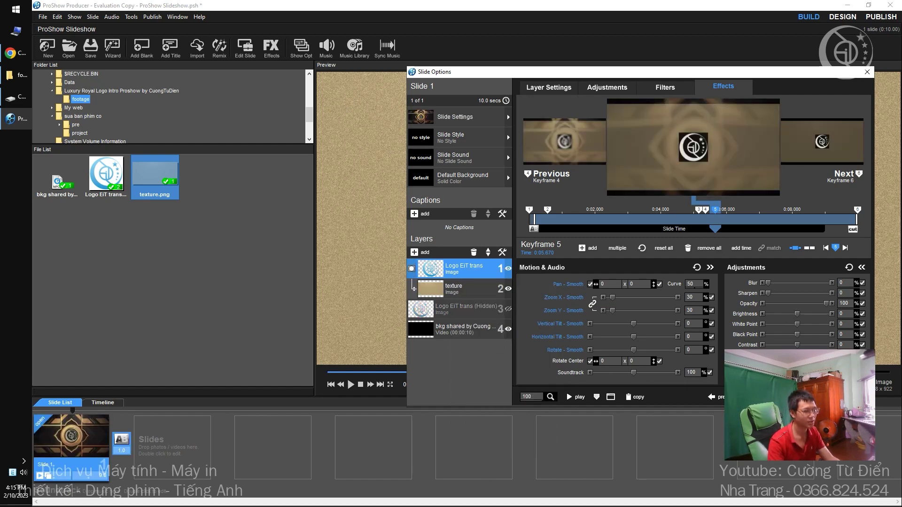
{"action": "key", "text": "Escape"}
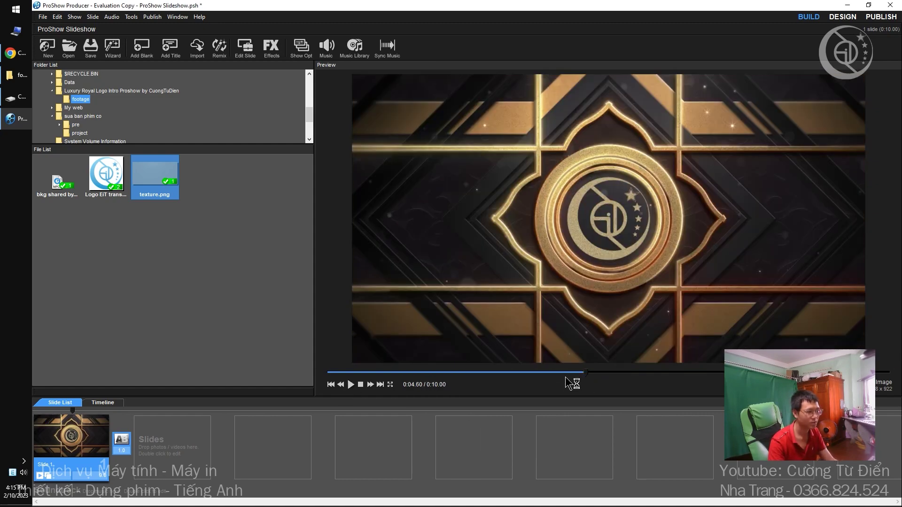
{"action": "key", "text": "space"}
{"action": "left_click_drag", "start_coordinate": [436, 371], "coordinate": [721, 373]}
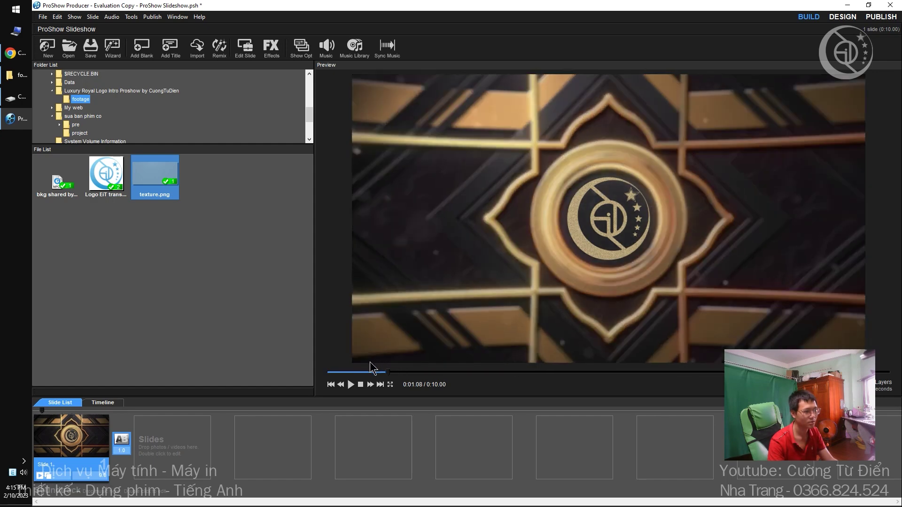
{"action": "left_click_drag", "start_coordinate": [373, 369], "coordinate": [596, 404]}
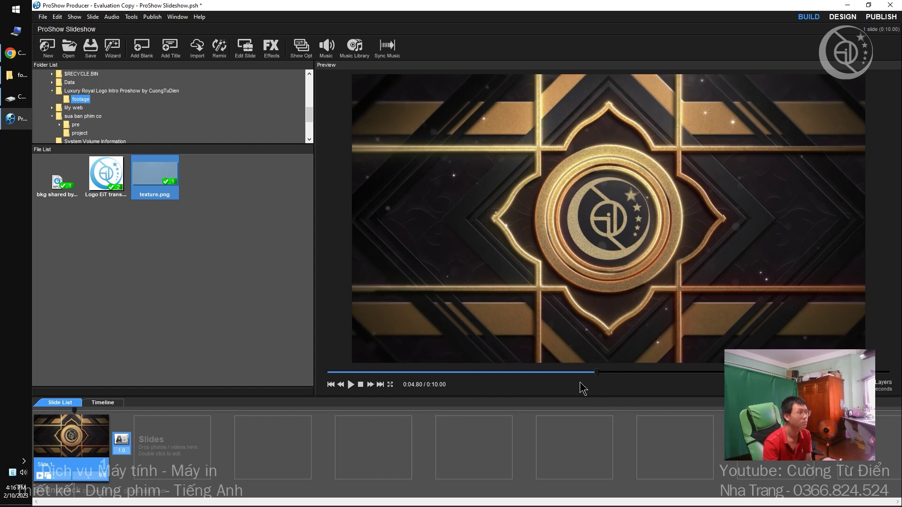
Close the message notification tab on the YouTube channel page and go back to ProShow.
{"action": "left_click", "coordinate": [10, 53]}
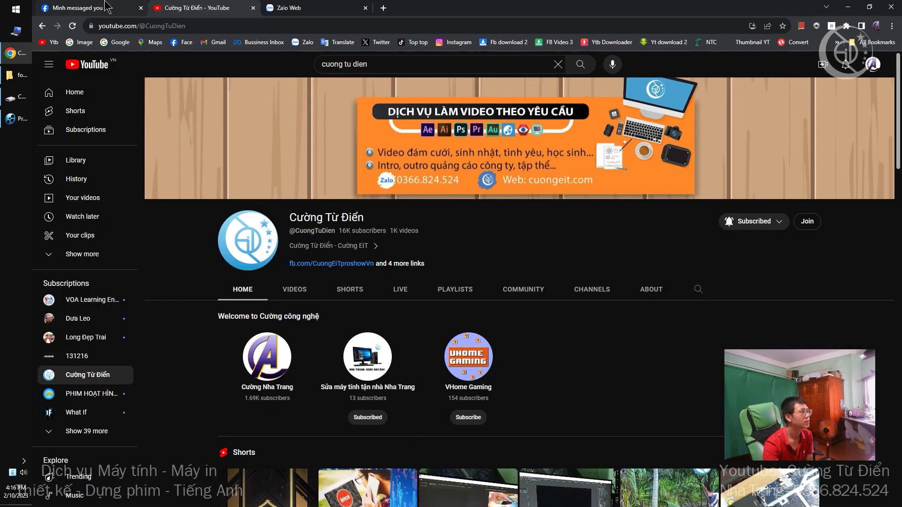
{"action": "left_click", "coordinate": [140, 8]}
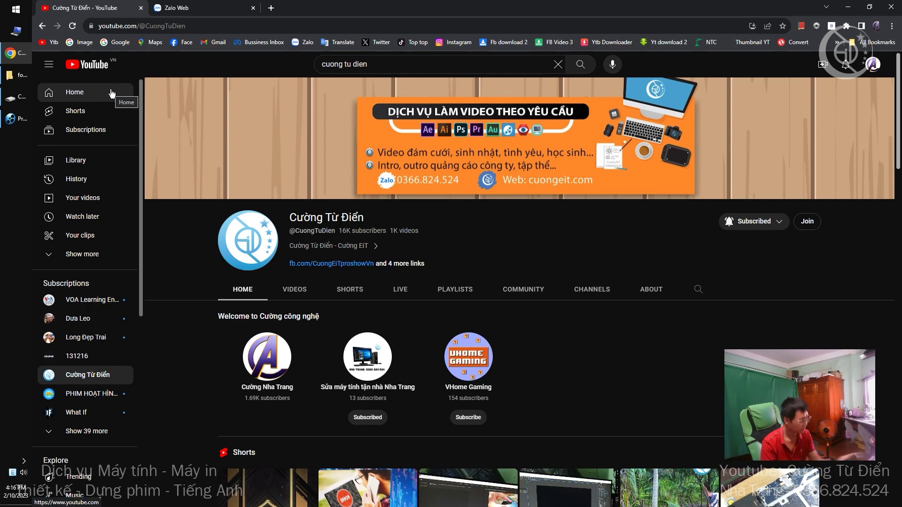
{"action": "left_click", "coordinate": [11, 118]}
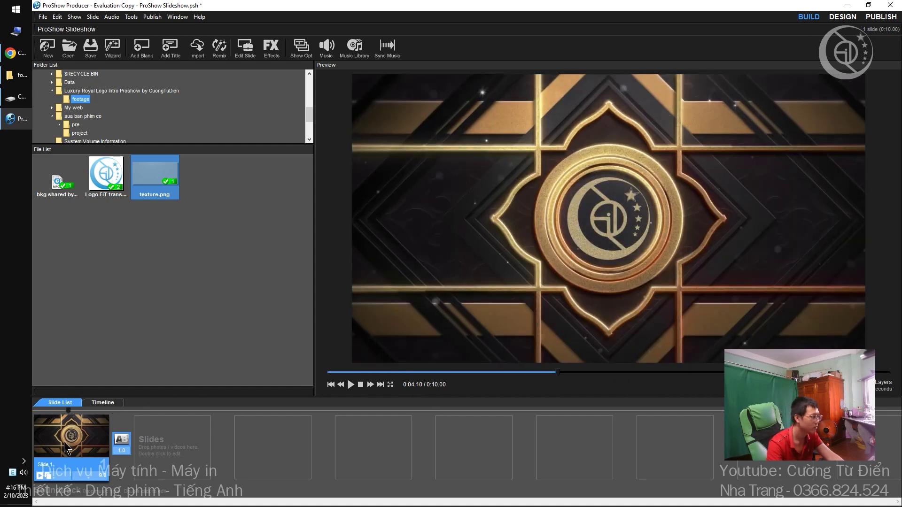
Open slide 1's options, move the window left, and select the hidden Logo EiT trans layer 3.
{"action": "double_click", "coordinate": [66, 448]}
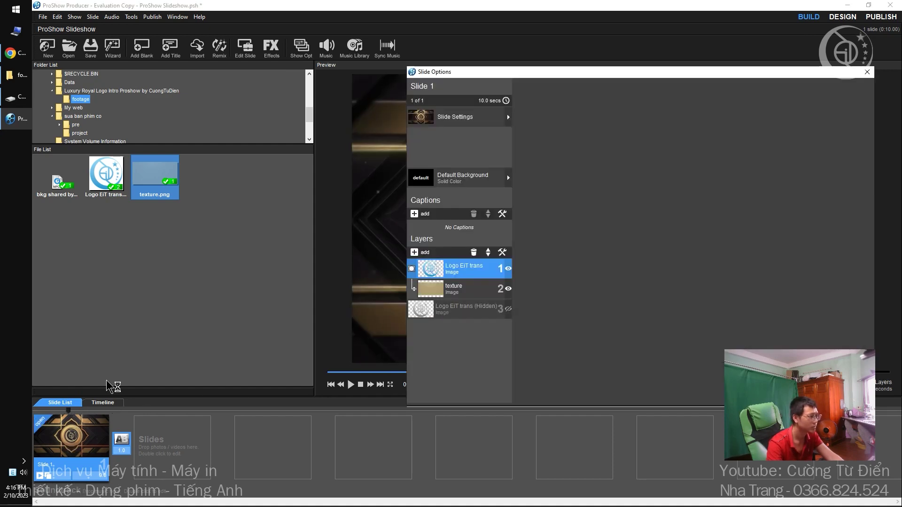
{"action": "left_click_drag", "start_coordinate": [501, 72], "coordinate": [262, 79]}
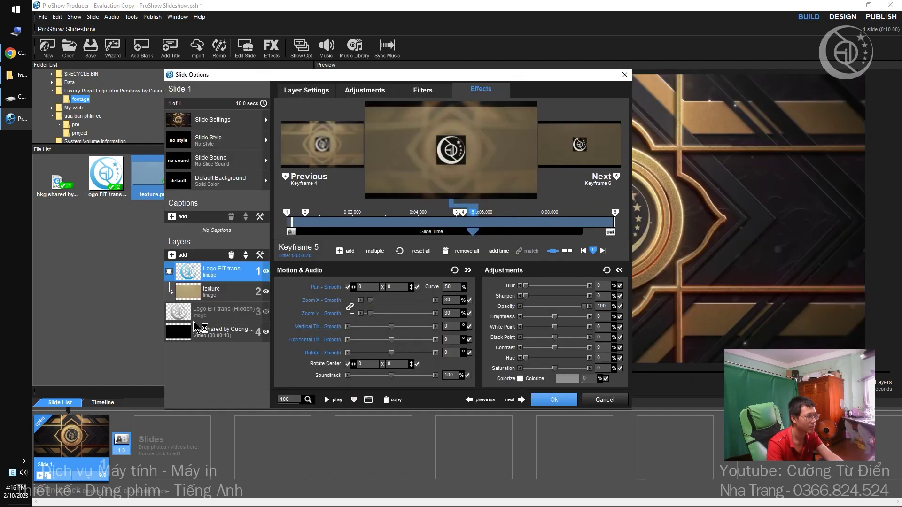
{"action": "left_click", "coordinate": [221, 314]}
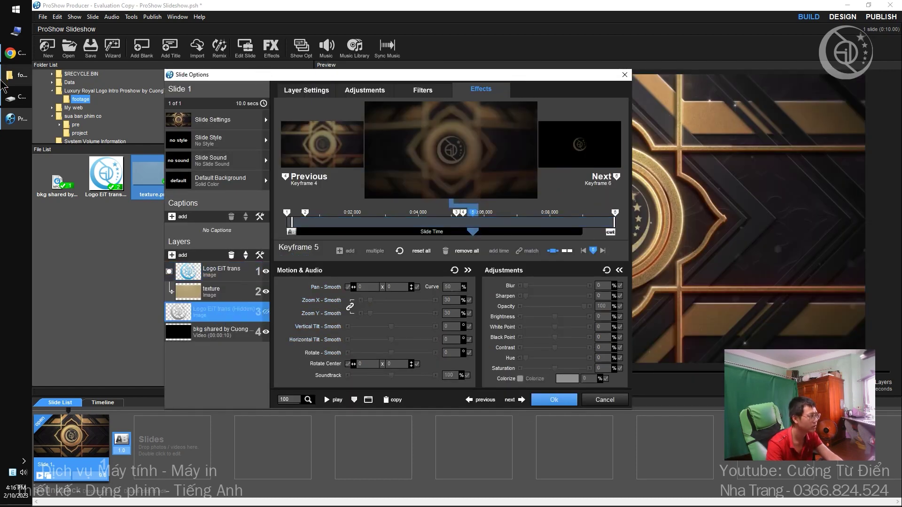
Play the finished Luxury Royal Logo Intro MP4 from File Explorer for reference.
{"action": "left_click", "coordinate": [18, 97]}
{"action": "left_click", "coordinate": [241, 73]}
{"action": "double_click", "coordinate": [241, 73]}
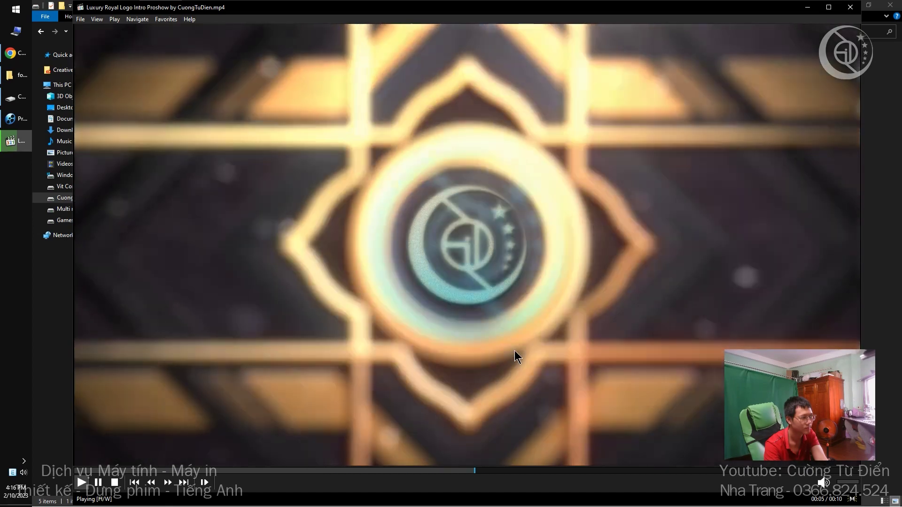
Pause and resume the reference video at the blue logo reveal, then return to ProShow's Slide Options.
{"action": "left_click", "coordinate": [488, 333]}
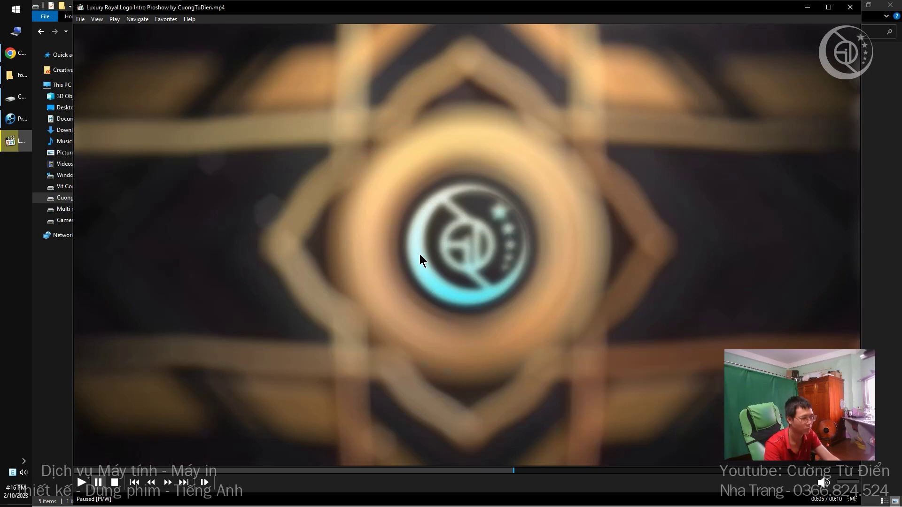
{"action": "left_click", "coordinate": [403, 215]}
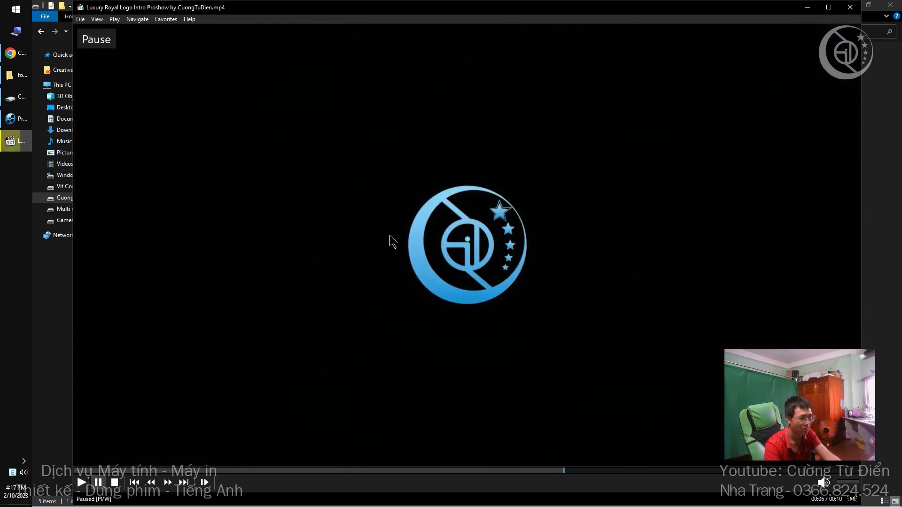
{"action": "left_click", "coordinate": [10, 124]}
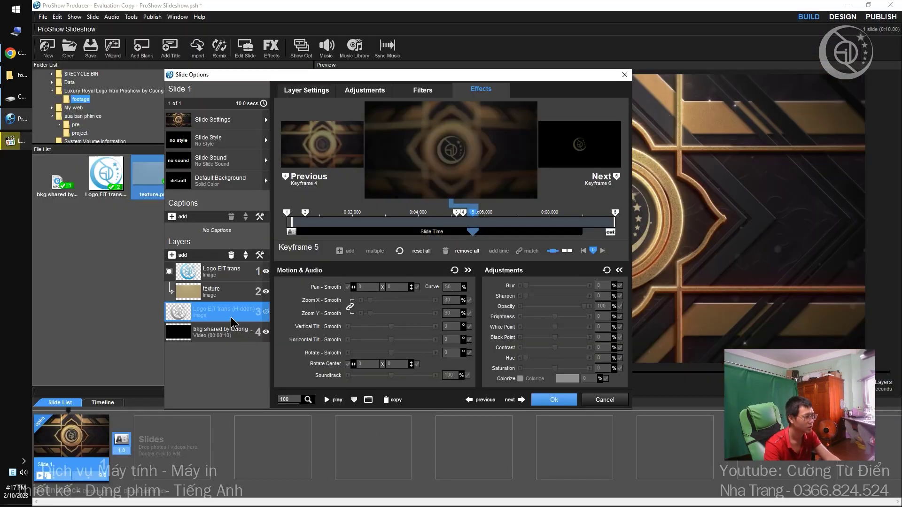
Duplicate Logo EiT trans layer 1 as a new top layer and delete its first two keyframes.
{"action": "left_click", "coordinate": [229, 276]}
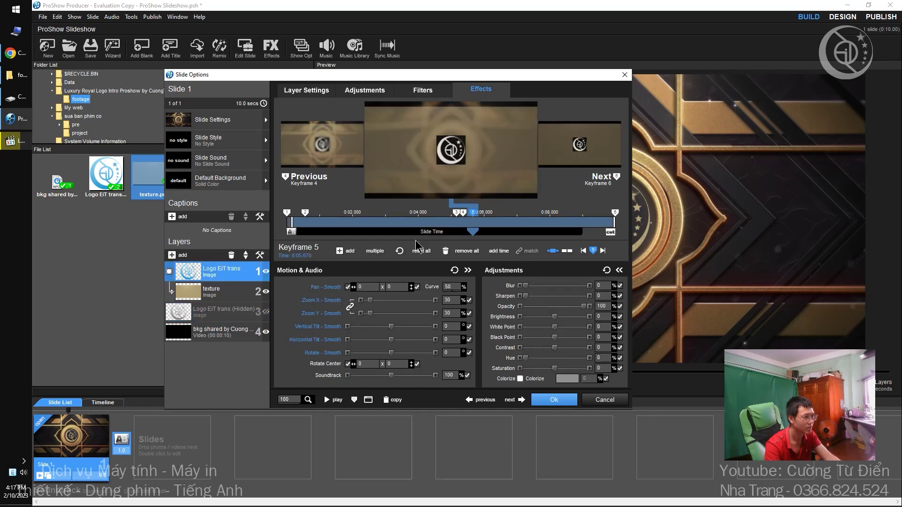
{"action": "key", "text": "ctrl+c"}
{"action": "key", "text": "ctrl+v"}
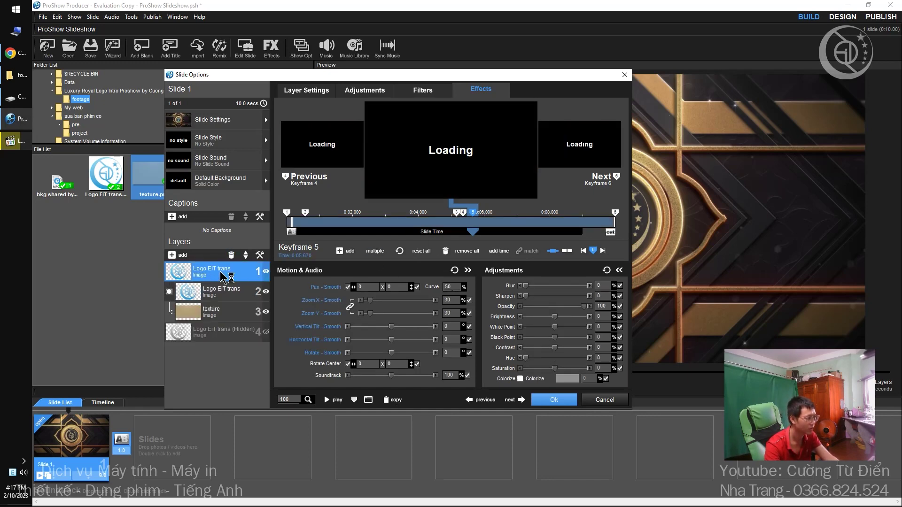
{"action": "left_click", "coordinate": [311, 149]}
{"action": "left_click", "coordinate": [311, 149]}
{"action": "left_click", "coordinate": [311, 149]}
{"action": "left_click", "coordinate": [311, 149]}
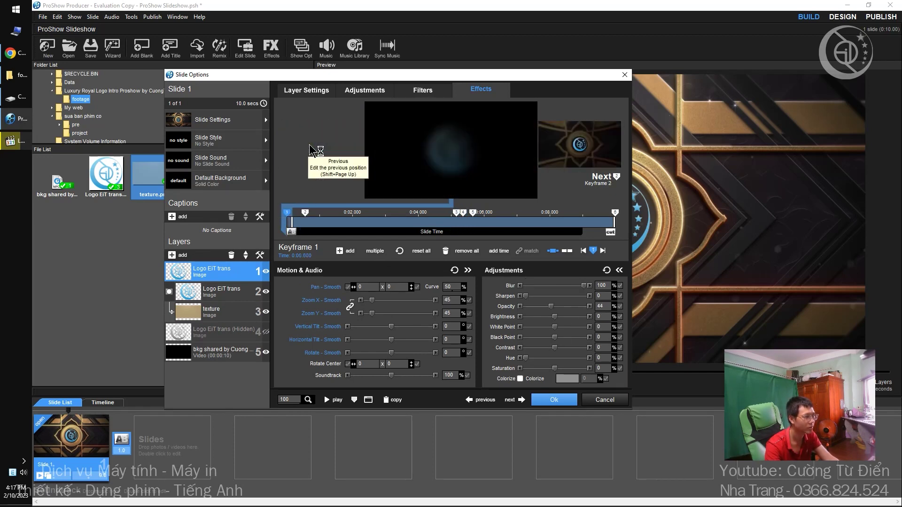
{"action": "right_click", "coordinate": [287, 212]}
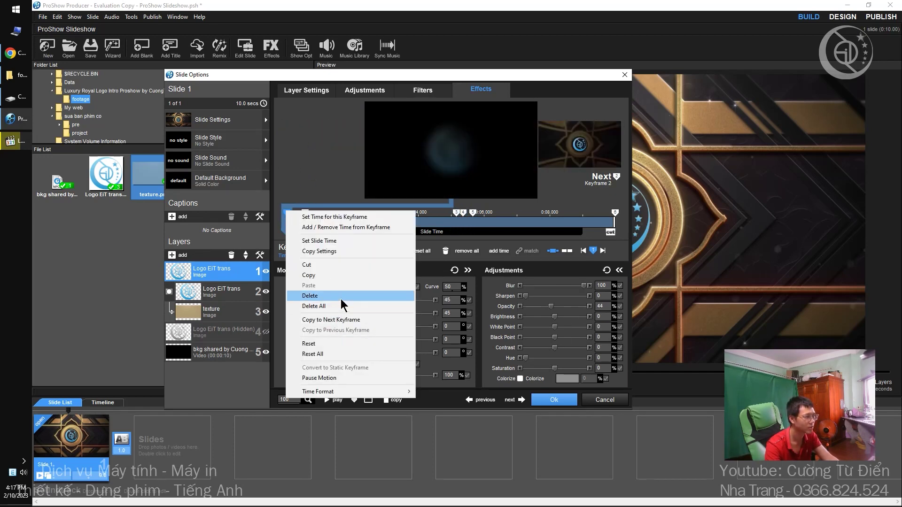
{"action": "left_click", "coordinate": [305, 299]}
{"action": "right_click", "coordinate": [306, 214]}
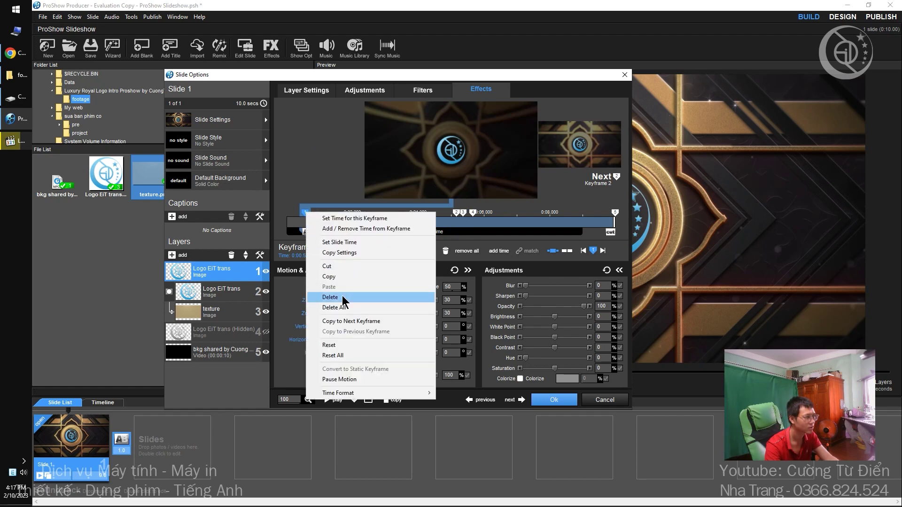
{"action": "left_click", "coordinate": [344, 298]}
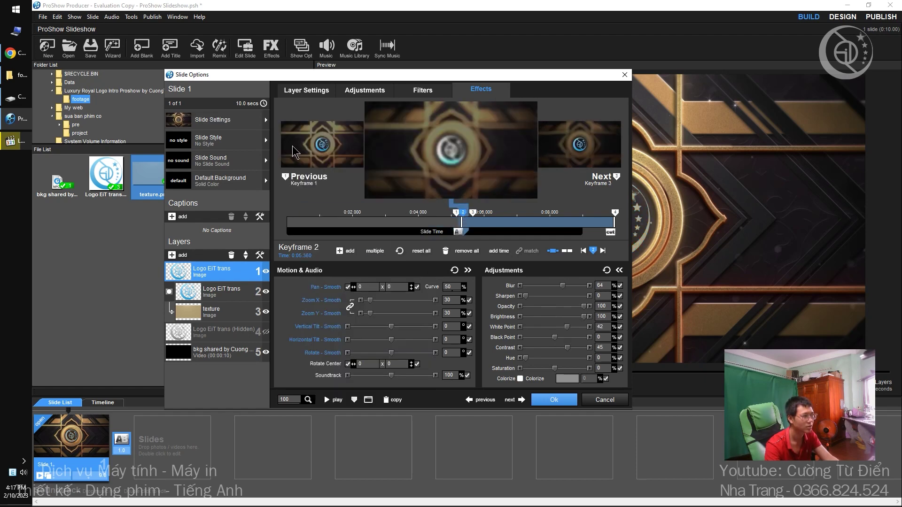
Paste the blur 64 and brightness settings onto the new first keyframe, set its opacity to 0, and confirm.
{"action": "right_click", "coordinate": [456, 219]}
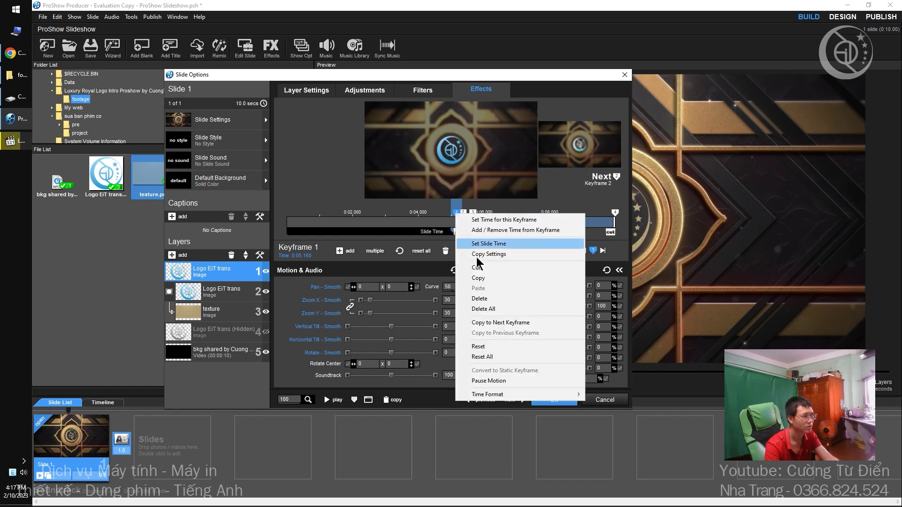
{"action": "left_click", "coordinate": [479, 292]}
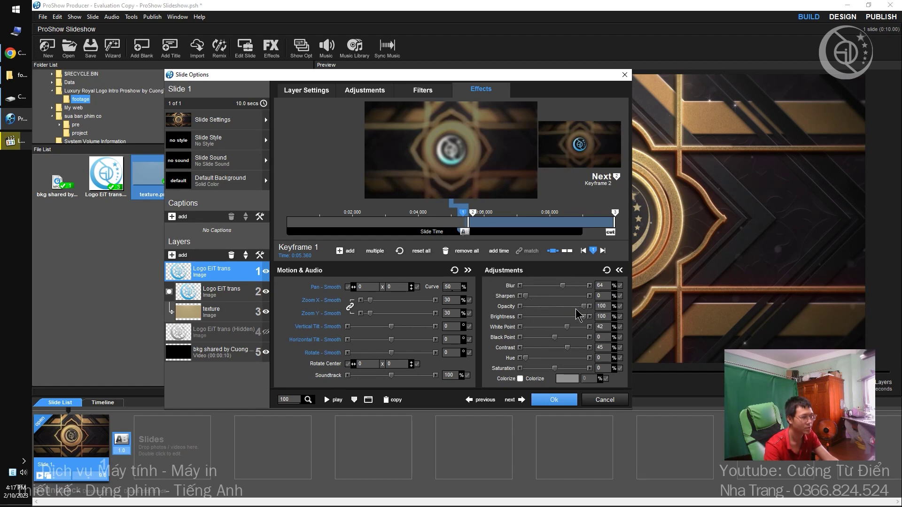
{"action": "left_click_drag", "start_coordinate": [583, 308], "coordinate": [478, 327]}
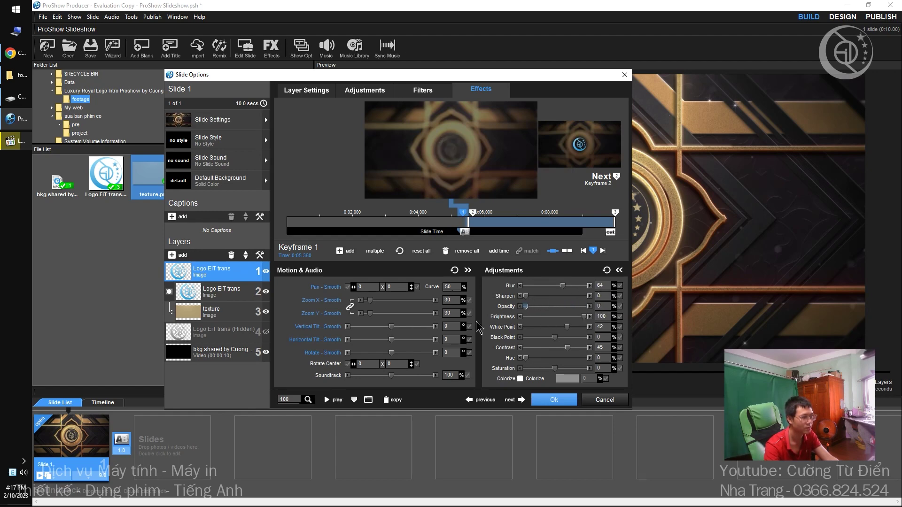
{"action": "left_click", "coordinate": [549, 399]}
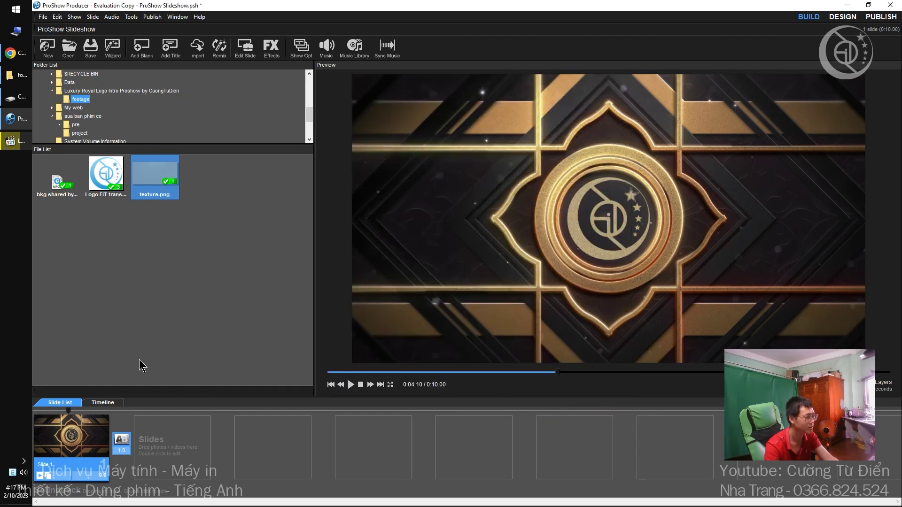
Preview the glow, then reopen Slide Options and scrub to the transition near 0:05.36.
{"action": "key", "text": "space"}
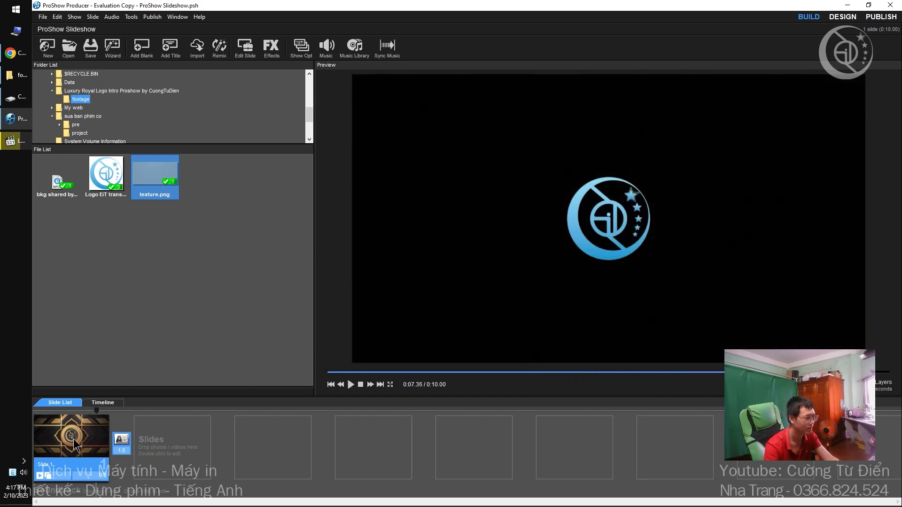
{"action": "double_click", "coordinate": [73, 444]}
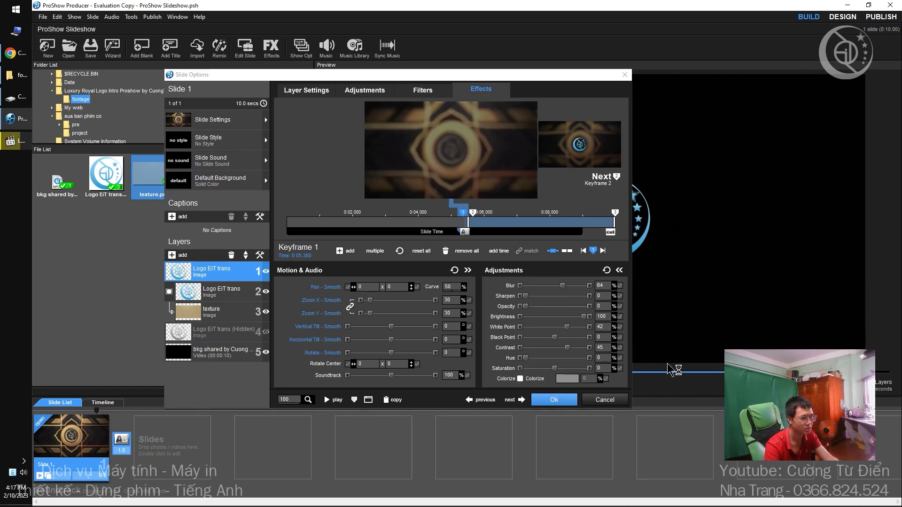
{"action": "left_click_drag", "start_coordinate": [472, 76], "coordinate": [218, 50]}
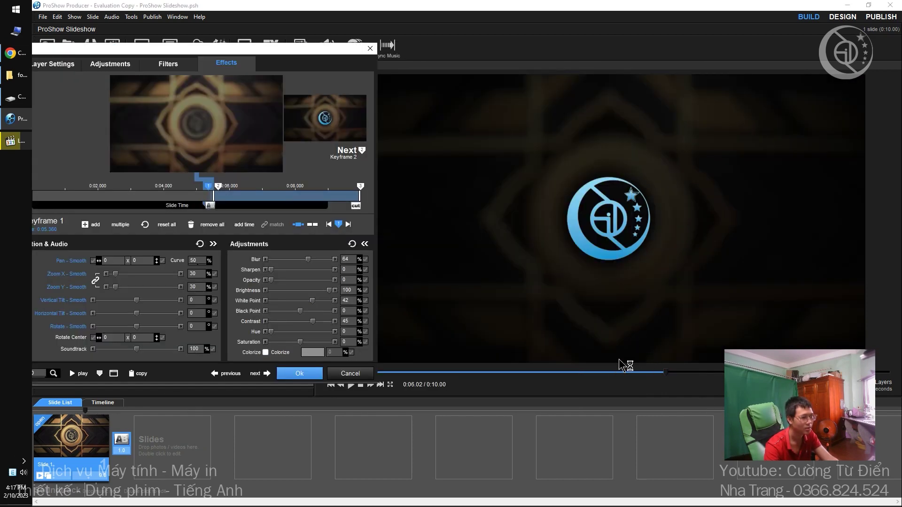
{"action": "left_click", "coordinate": [622, 372]}
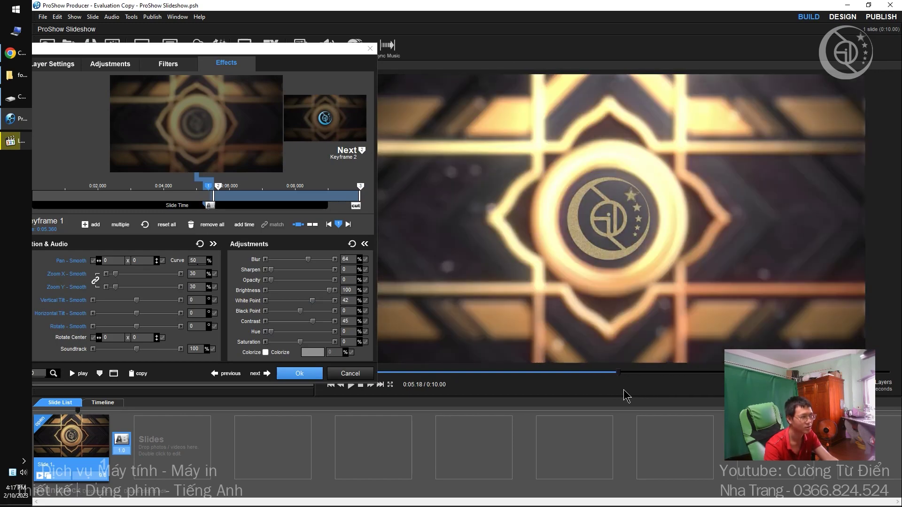
{"action": "left_click_drag", "start_coordinate": [625, 396], "coordinate": [640, 397]}
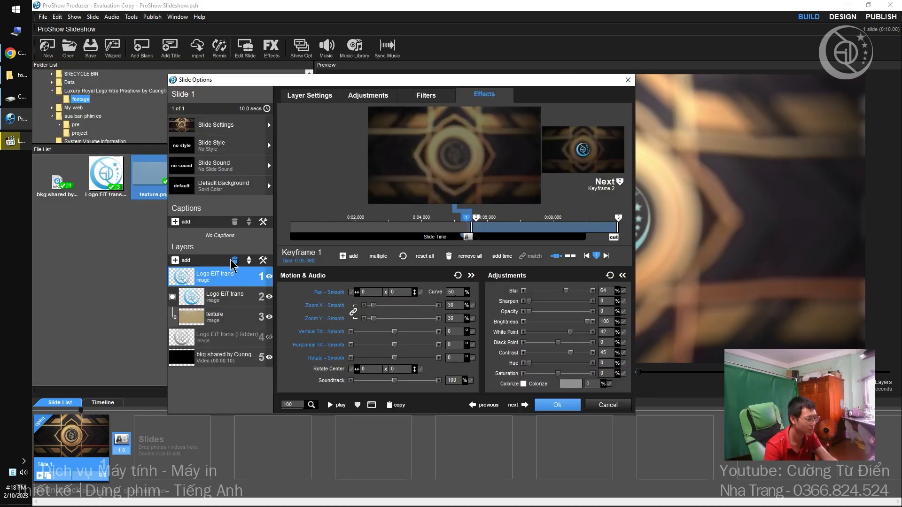
Duplicate the top logo layer and delete the copy's keyframe 3.
{"action": "left_click", "coordinate": [221, 273]}
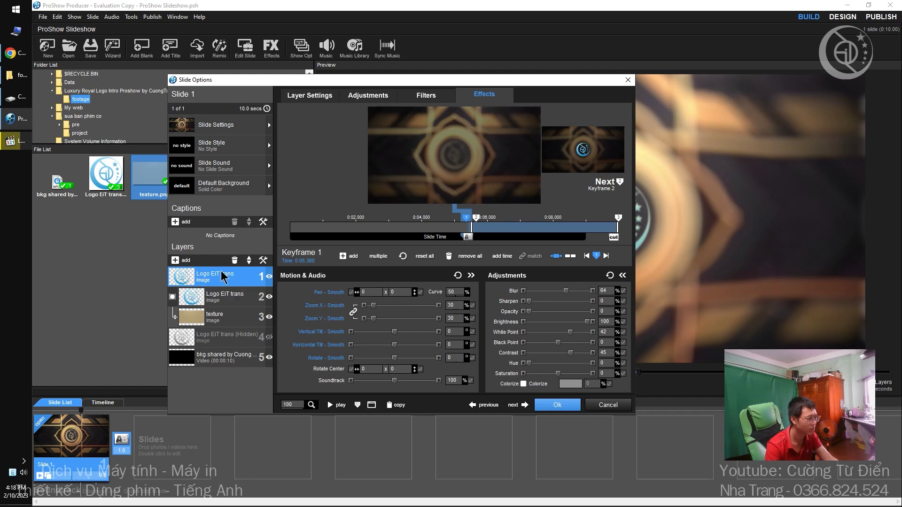
{"action": "key", "text": "ctrl+c"}
{"action": "key", "text": "ctrl+v"}
{"action": "left_click", "coordinate": [581, 155]}
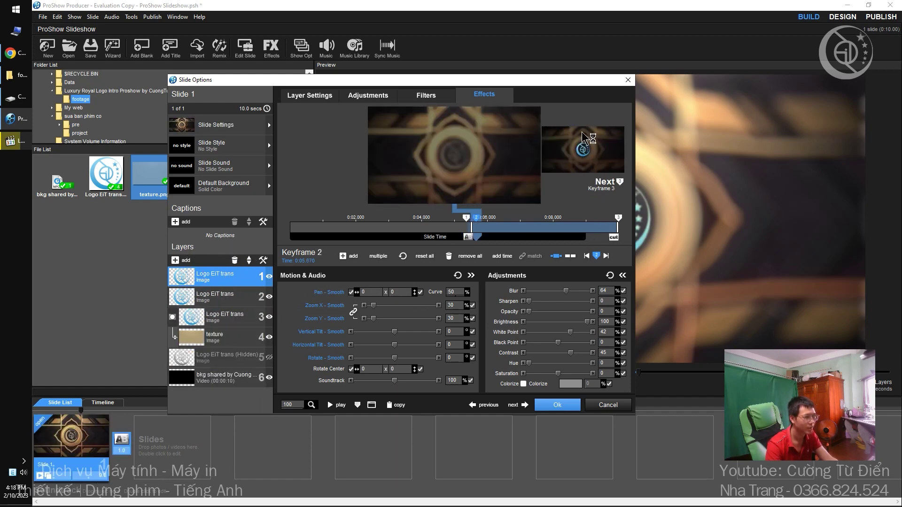
{"action": "left_click", "coordinate": [585, 153]}
{"action": "right_click", "coordinate": [619, 218]}
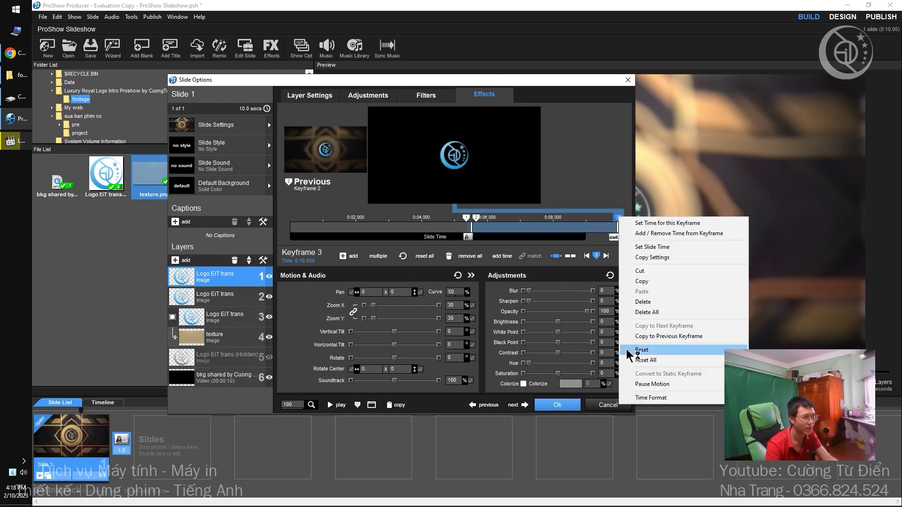
{"action": "left_click", "coordinate": [661, 312]}
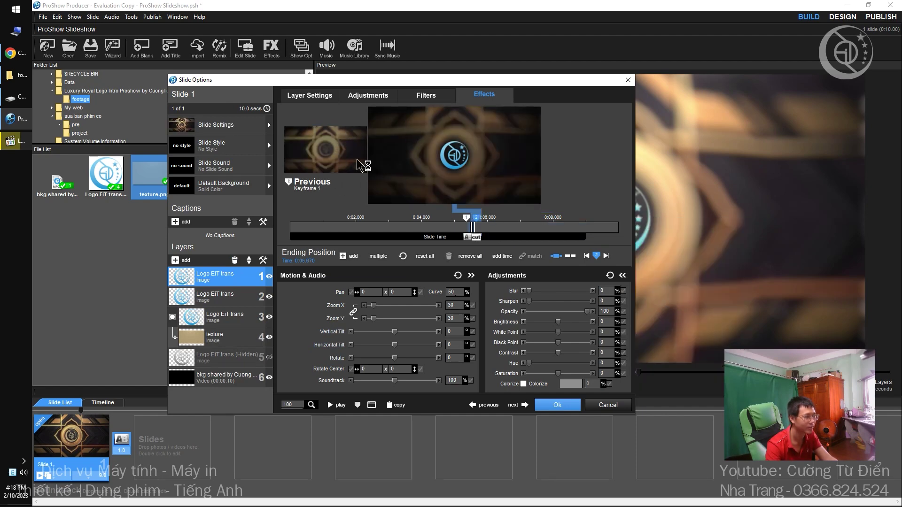
Set the top logo's ending blur to 100 and starting opacity to 100, then confirm.
{"action": "scroll", "coordinate": [460, 161], "scroll_direction": "up", "scroll_amount": 8}
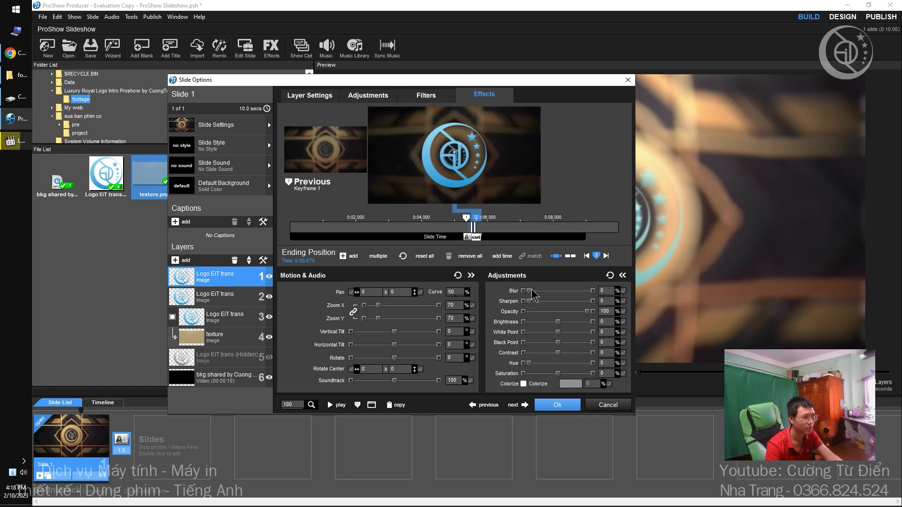
{"action": "left_click_drag", "start_coordinate": [529, 291], "coordinate": [592, 293]}
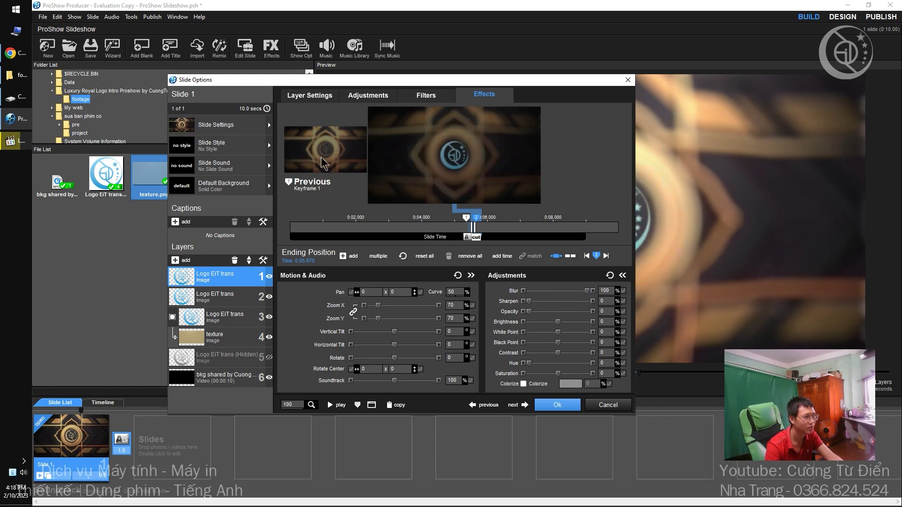
{"action": "left_click", "coordinate": [315, 168]}
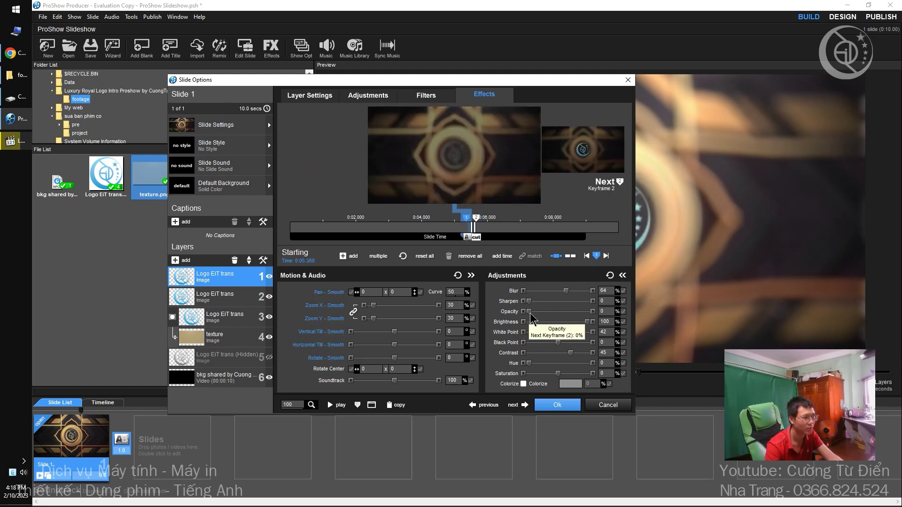
{"action": "left_click_drag", "start_coordinate": [530, 312], "coordinate": [649, 323]}
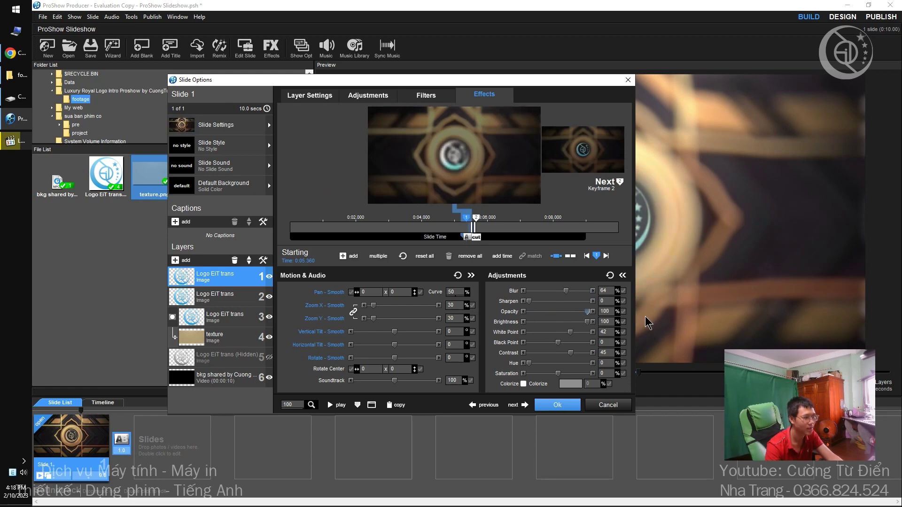
{"action": "left_click", "coordinate": [557, 405]}
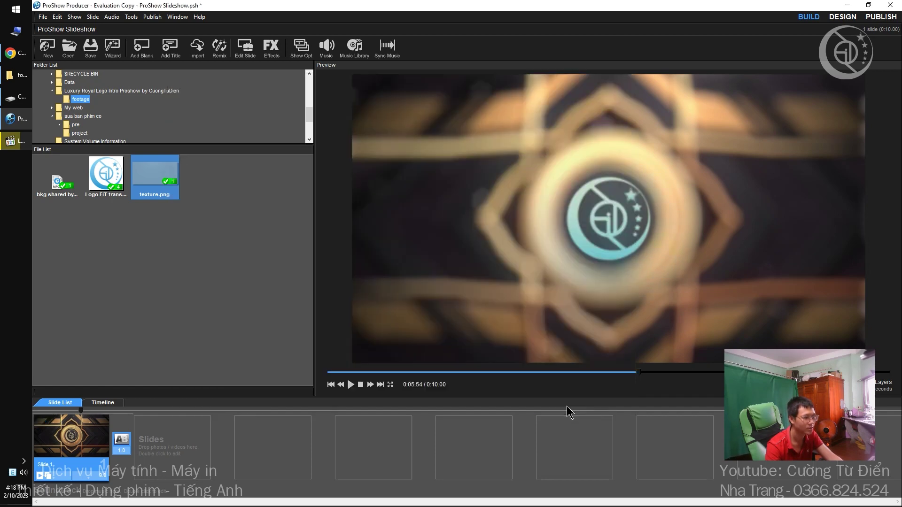
Preview the logo animation, then reduce the top logo's ending keyframe blur to 52 and confirm.
{"action": "left_click", "coordinate": [566, 372]}
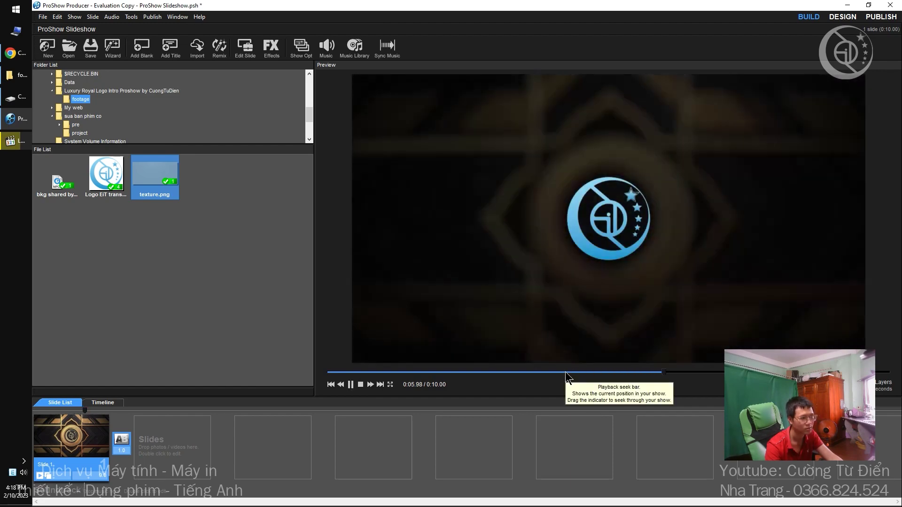
{"action": "left_click", "coordinate": [575, 373]}
{"action": "left_click_drag", "start_coordinate": [578, 372], "coordinate": [640, 384]}
{"action": "double_click", "coordinate": [100, 436]}
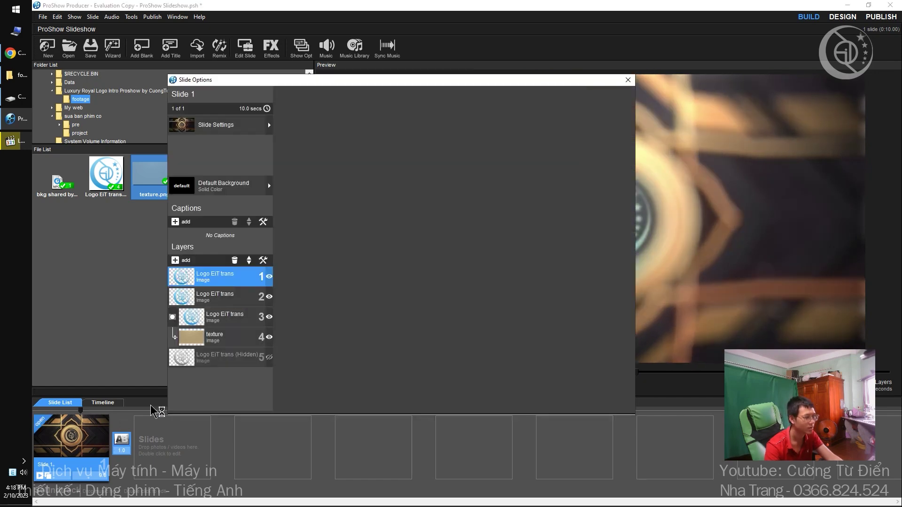
{"action": "left_click", "coordinate": [590, 137]}
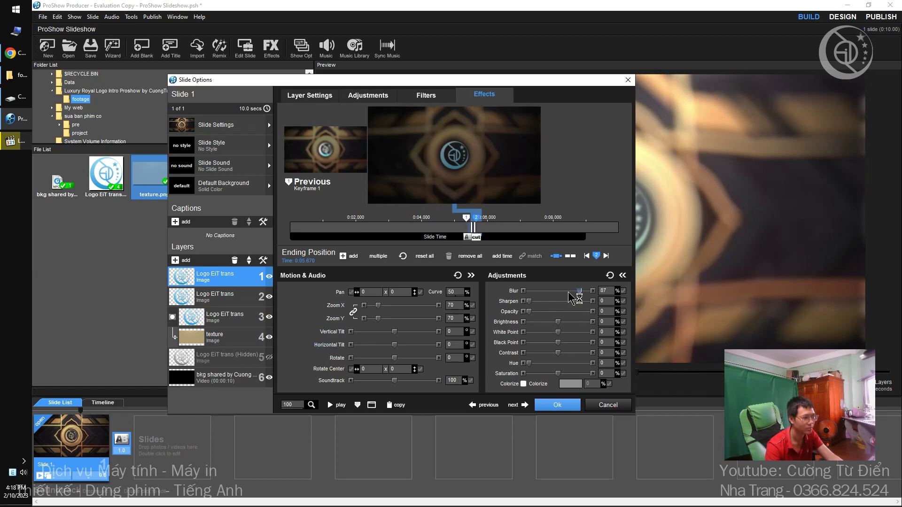
{"action": "left_click_drag", "start_coordinate": [569, 293], "coordinate": [558, 293]}
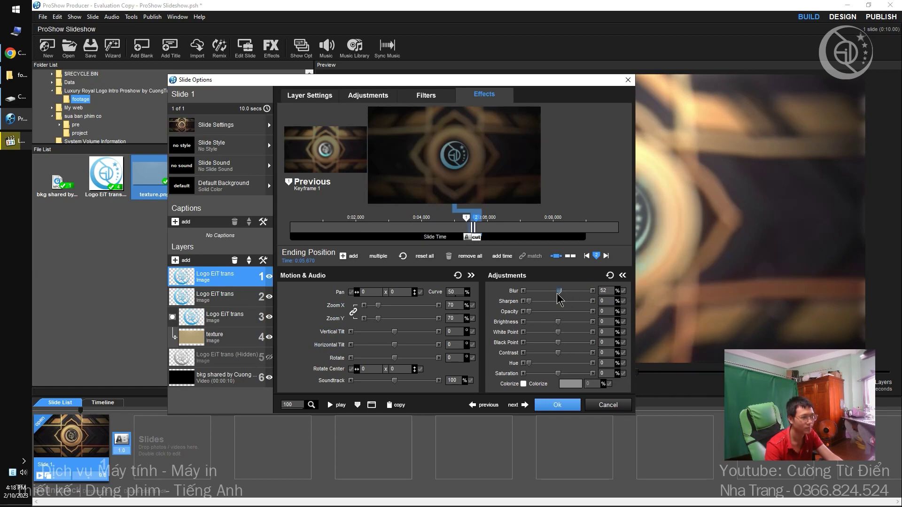
{"action": "left_click_drag", "start_coordinate": [375, 79], "coordinate": [192, 58]}
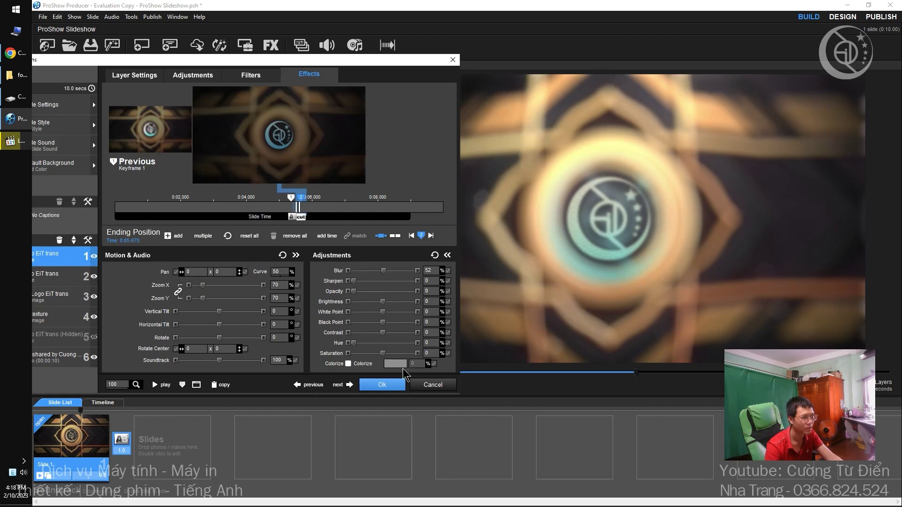
{"action": "left_click", "coordinate": [392, 383]}
Replay the preview around 0:05.3 to check the blue glow expanding over the gold logo.
{"action": "mouse_move", "coordinate": [627, 374]}
{"action": "left_mouse_down"}
{"action": "mouse_move", "coordinate": [645, 376]}
{"action": "mouse_move", "coordinate": [592, 375]}
{"action": "mouse_move", "coordinate": [648, 377]}
{"action": "mouse_move", "coordinate": [566, 382]}
{"action": "mouse_move", "coordinate": [650, 381]}
{"action": "mouse_move", "coordinate": [612, 378]}
{"action": "left_mouse_up"}
{"action": "key", "text": "space"}
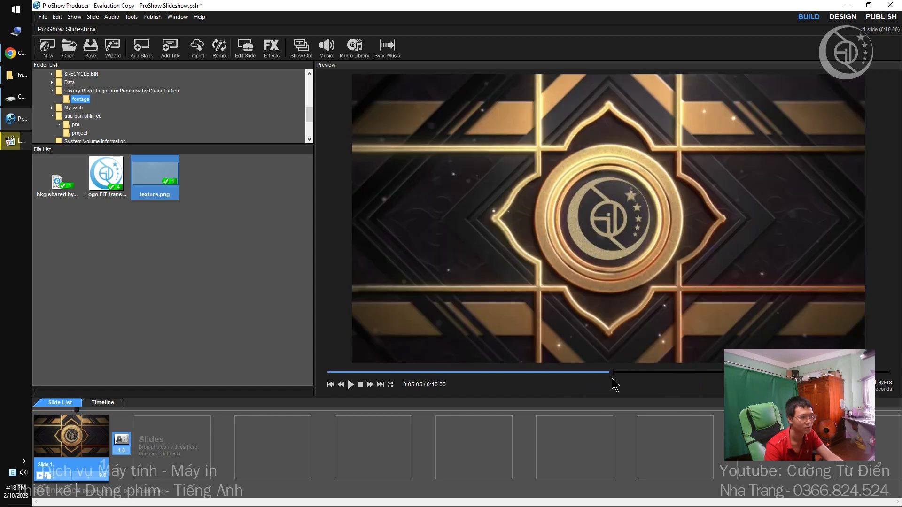
{"action": "key", "text": "space"}
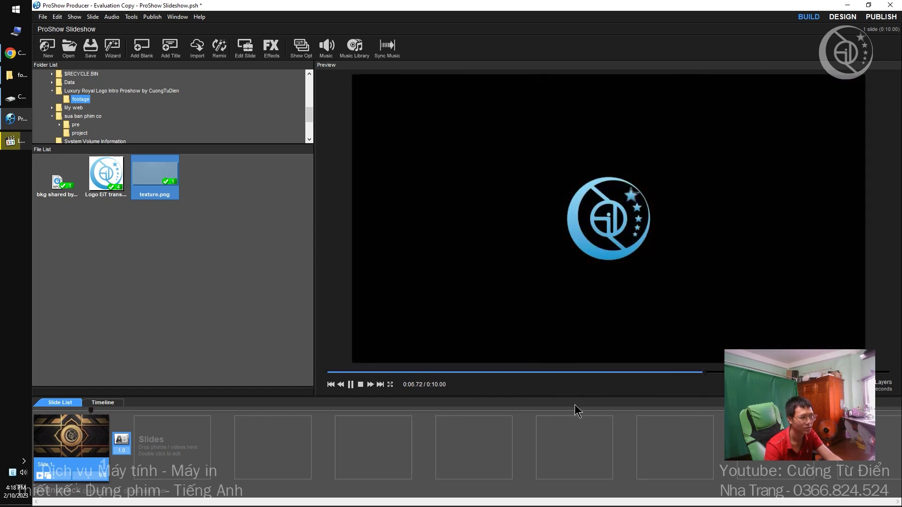
{"action": "key", "text": "space"}
{"action": "left_click_drag", "start_coordinate": [474, 382], "coordinate": [513, 362]}
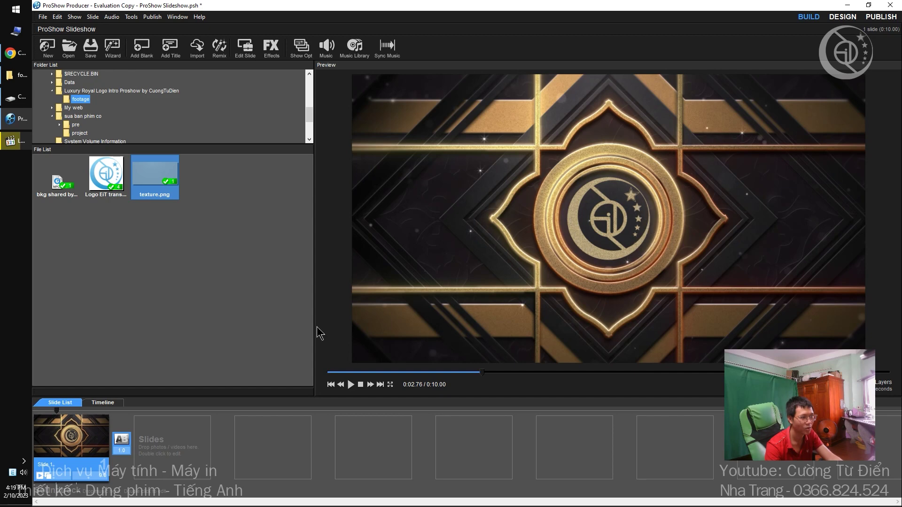
Copy the third Logo EiT trans layer with Ctrl+D and move the copy below the gold texture, to position 5.
{"action": "double_click", "coordinate": [71, 455]}
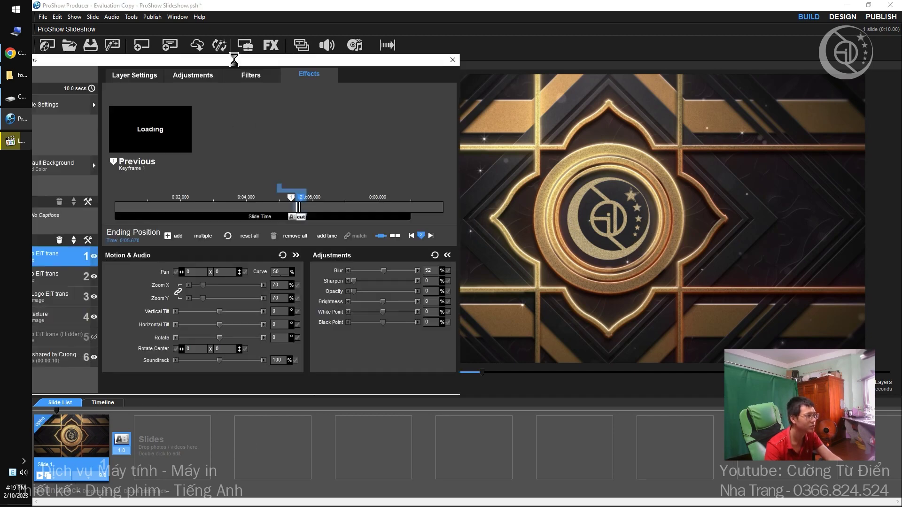
{"action": "left_click_drag", "start_coordinate": [263, 59], "coordinate": [517, 80]}
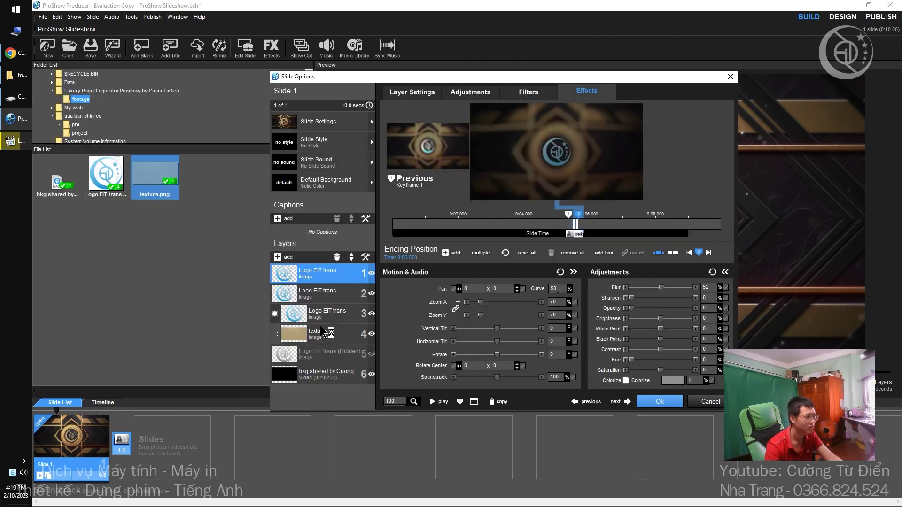
{"action": "left_click", "coordinate": [329, 317]}
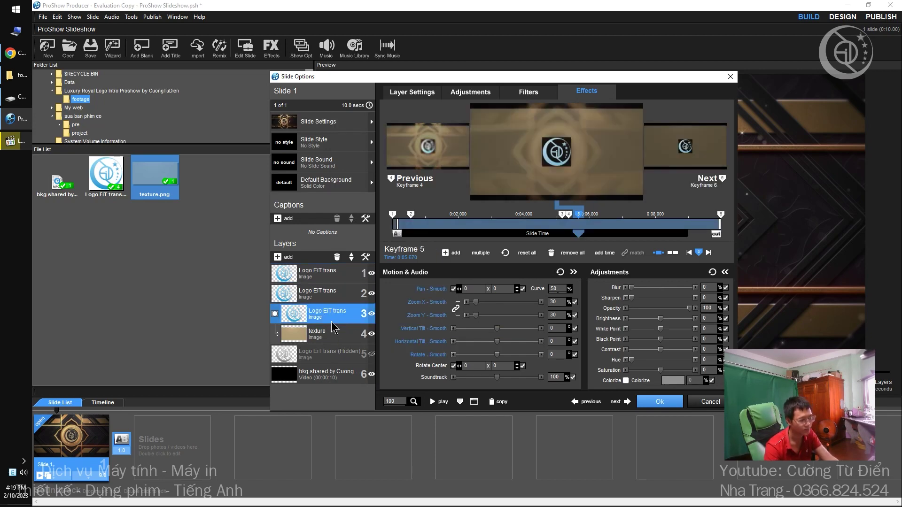
{"action": "key", "text": "ctrl+d"}
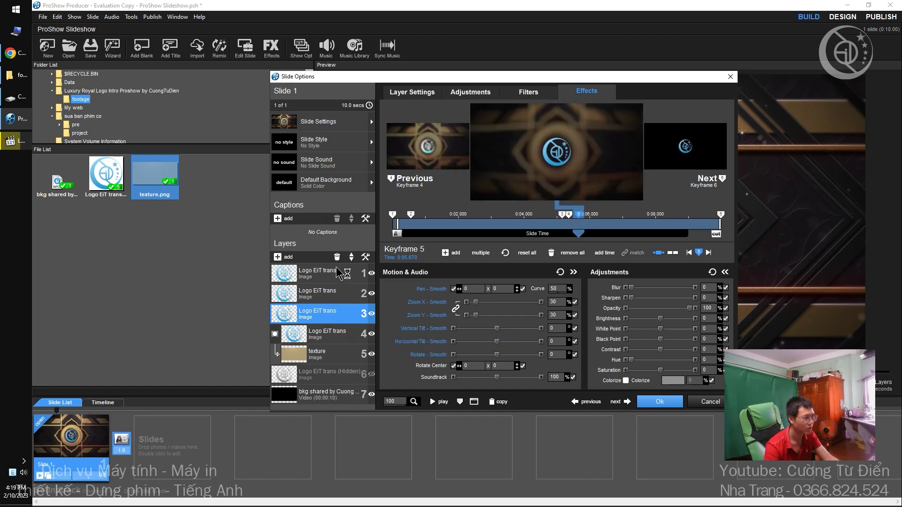
{"action": "left_click", "coordinate": [351, 260]}
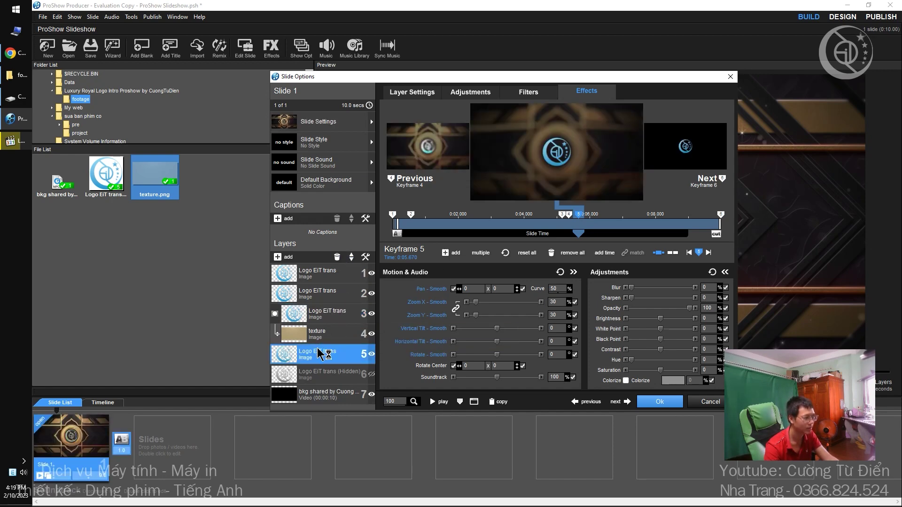
Colorize the logo copy with a dark gold tint (RGB 164, 124, 42).
{"action": "left_click", "coordinate": [461, 92]}
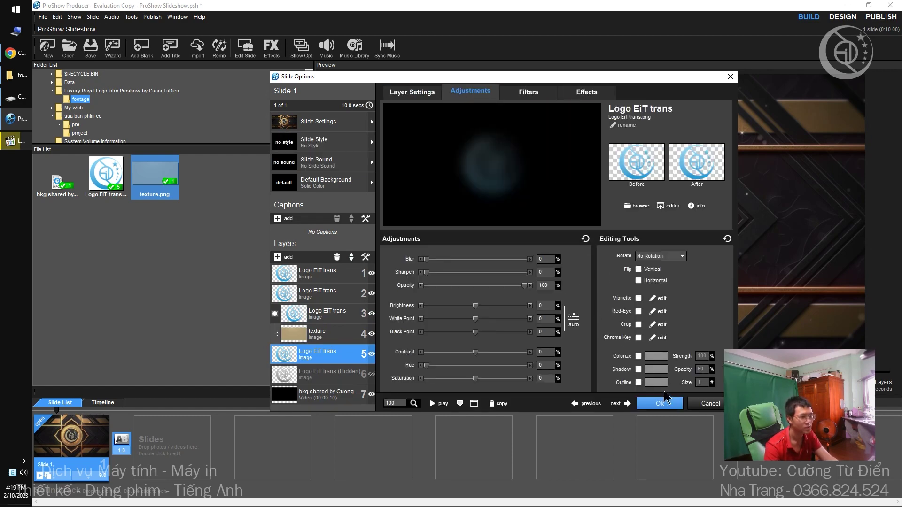
{"action": "left_click", "coordinate": [639, 357]}
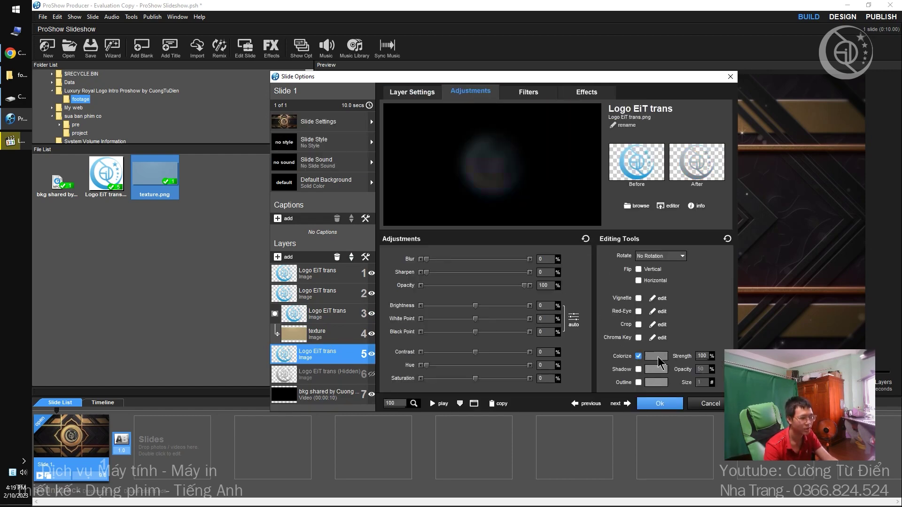
{"action": "left_click", "coordinate": [656, 356]}
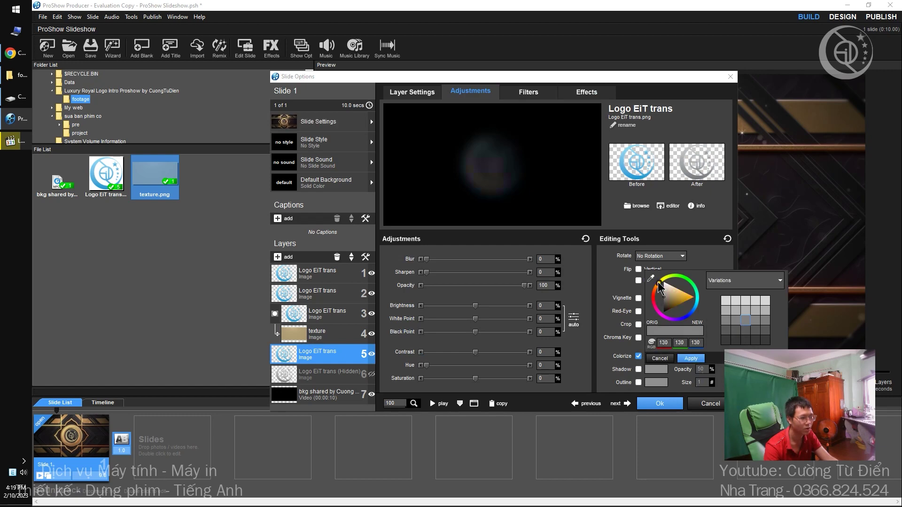
{"action": "left_click", "coordinate": [641, 78]}
{"action": "left_click_drag", "start_coordinate": [544, 76], "coordinate": [317, 63]}
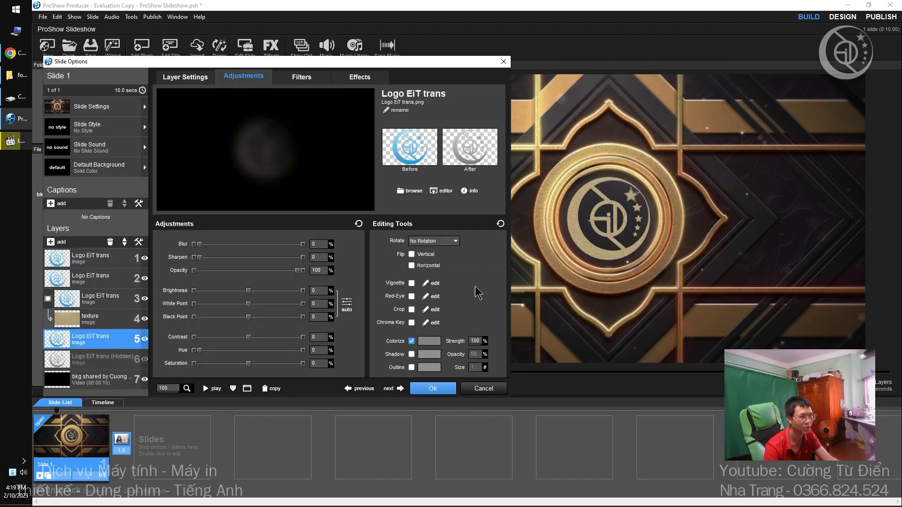
{"action": "left_click", "coordinate": [422, 343]}
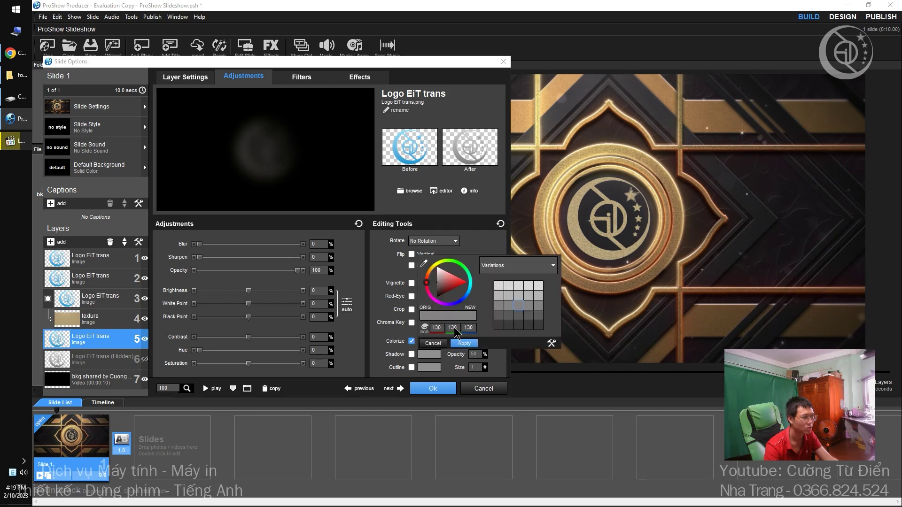
{"action": "left_click_drag", "start_coordinate": [431, 271], "coordinate": [432, 268]}
{"action": "left_click", "coordinate": [448, 278]}
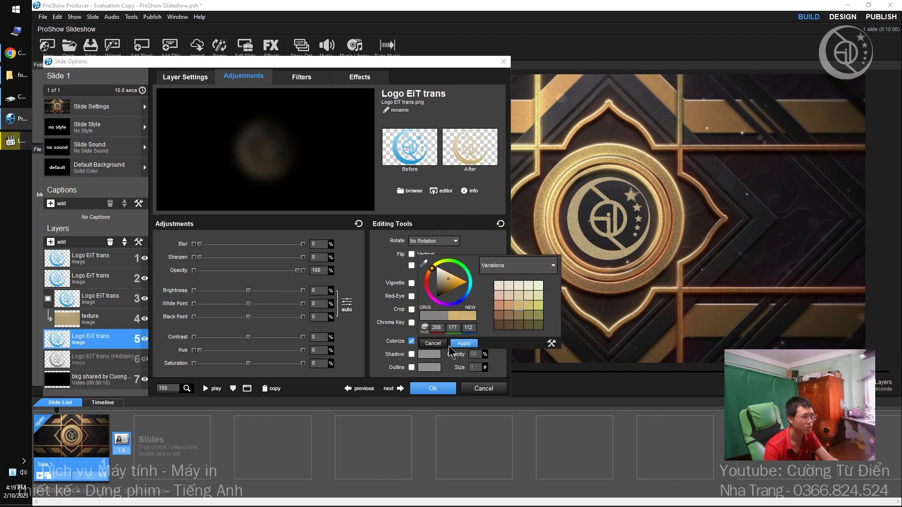
{"action": "left_click_drag", "start_coordinate": [451, 282], "coordinate": [452, 286]}
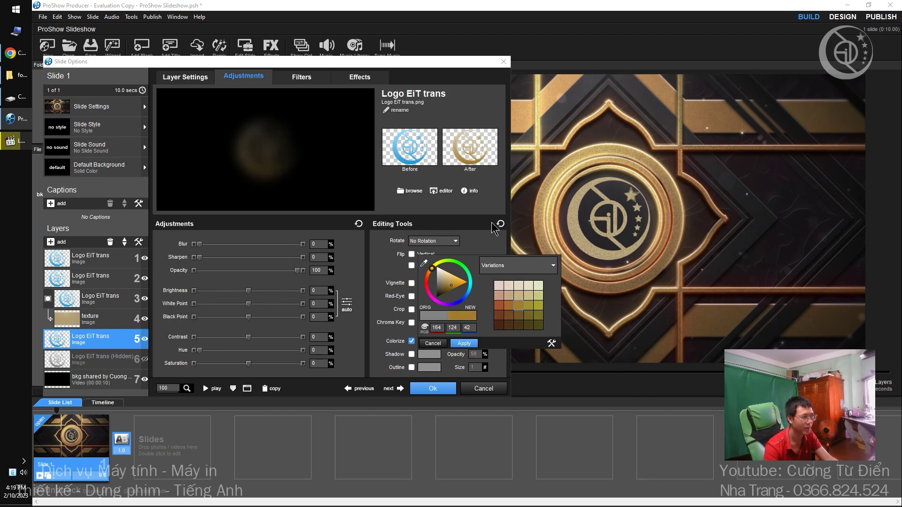
{"action": "left_click", "coordinate": [487, 208]}
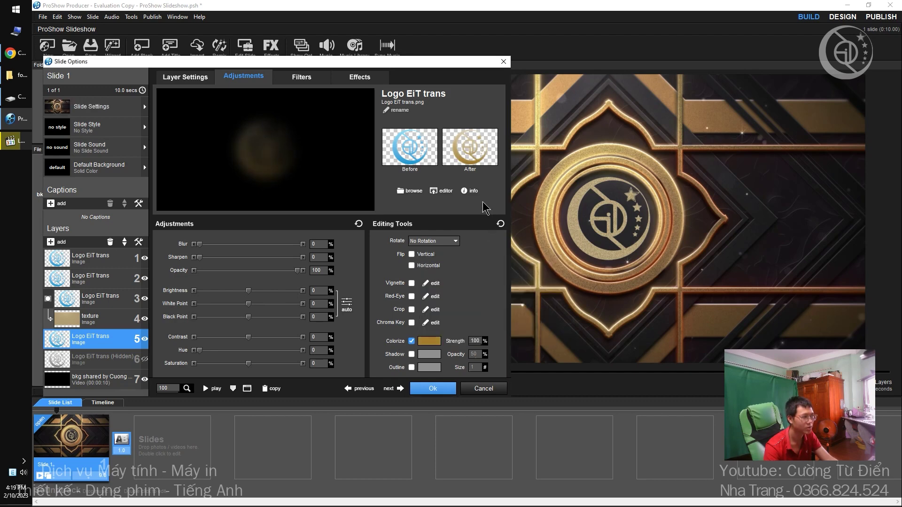
Add a shadow, set brightness -75, white point -7 and black point 3, then hide the copy.
{"action": "left_click", "coordinate": [412, 355]}
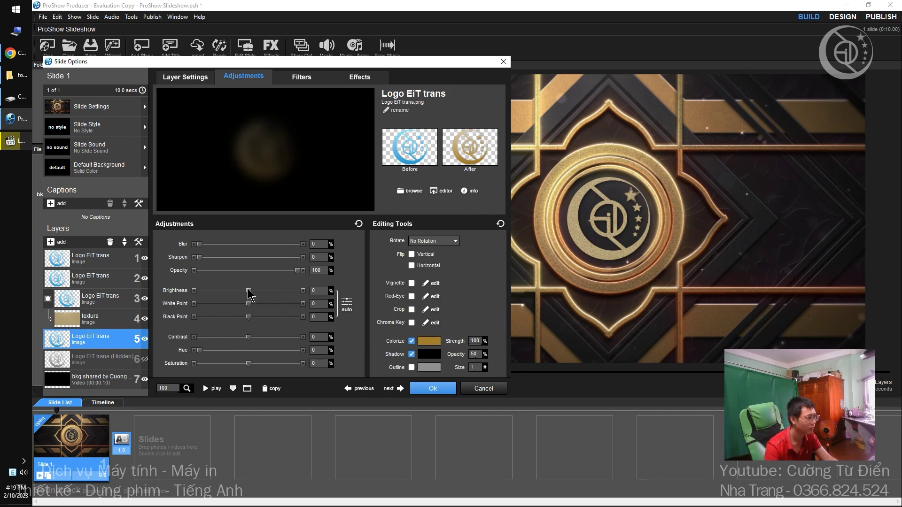
{"action": "left_click_drag", "start_coordinate": [248, 291], "coordinate": [213, 294]}
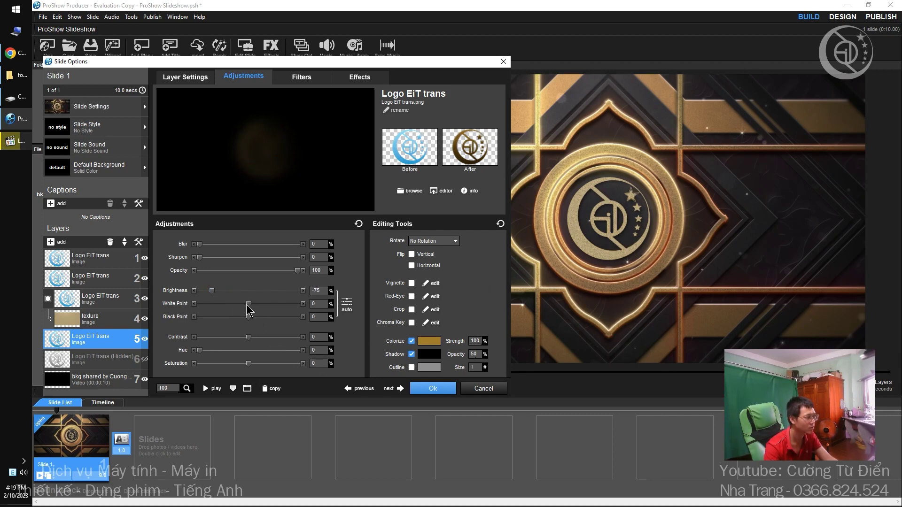
{"action": "mouse_move", "coordinate": [249, 308]}
{"action": "left_mouse_down"}
{"action": "mouse_move", "coordinate": [232, 308]}
{"action": "mouse_move", "coordinate": [264, 312]}
{"action": "mouse_move", "coordinate": [206, 308]}
{"action": "mouse_move", "coordinate": [253, 310]}
{"action": "mouse_move", "coordinate": [244, 308]}
{"action": "left_mouse_up"}
{"action": "mouse_move", "coordinate": [249, 318]}
{"action": "left_mouse_down"}
{"action": "mouse_move", "coordinate": [263, 319]}
{"action": "mouse_move", "coordinate": [251, 327]}
{"action": "left_mouse_up"}
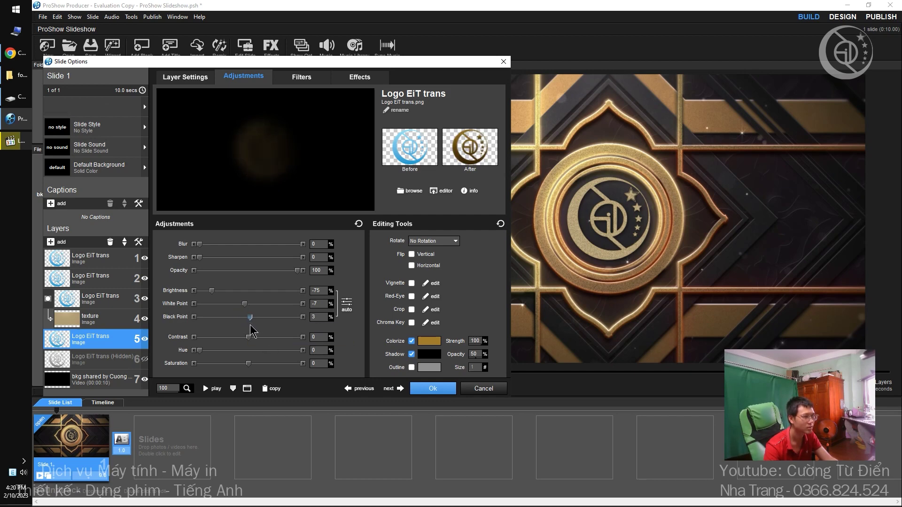
{"action": "left_click", "coordinate": [146, 340]}
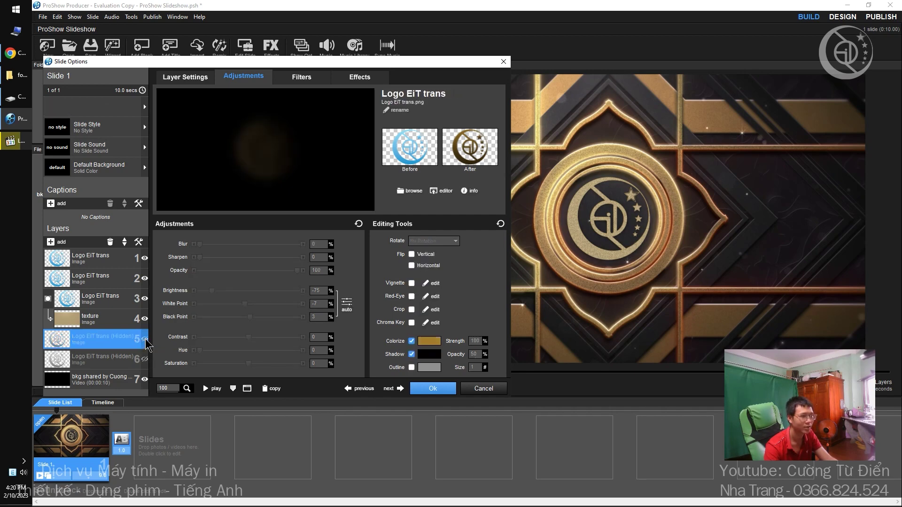
Unhide the layer 5 copy, retint it darker gold, set white point -46 and blur 17, and confirm.
{"action": "left_click", "coordinate": [146, 340]}
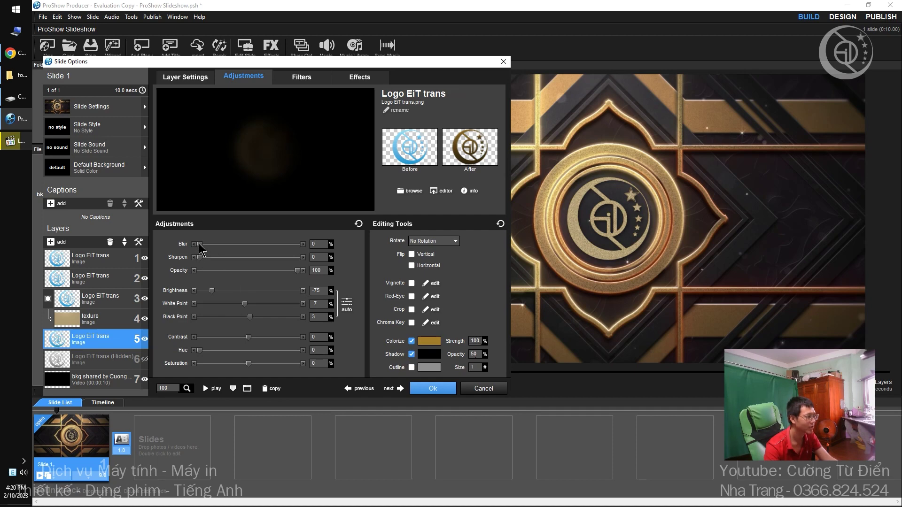
{"action": "left_click_drag", "start_coordinate": [200, 244], "coordinate": [228, 251]}
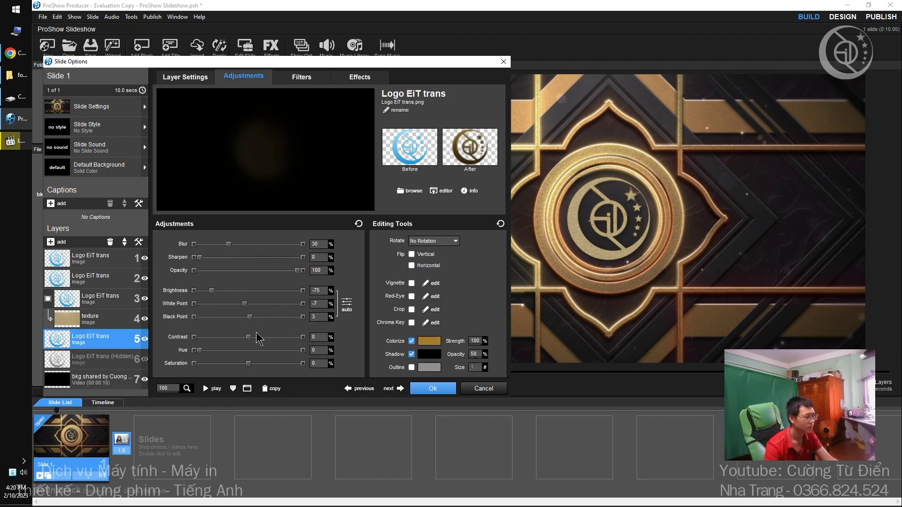
{"action": "left_click", "coordinate": [426, 342]}
{"action": "left_click", "coordinate": [447, 291]}
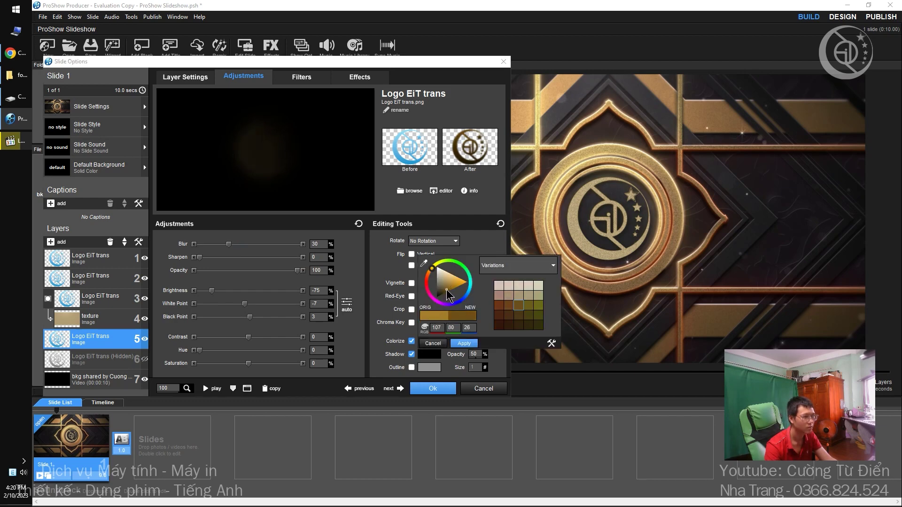
{"action": "left_click", "coordinate": [245, 305]}
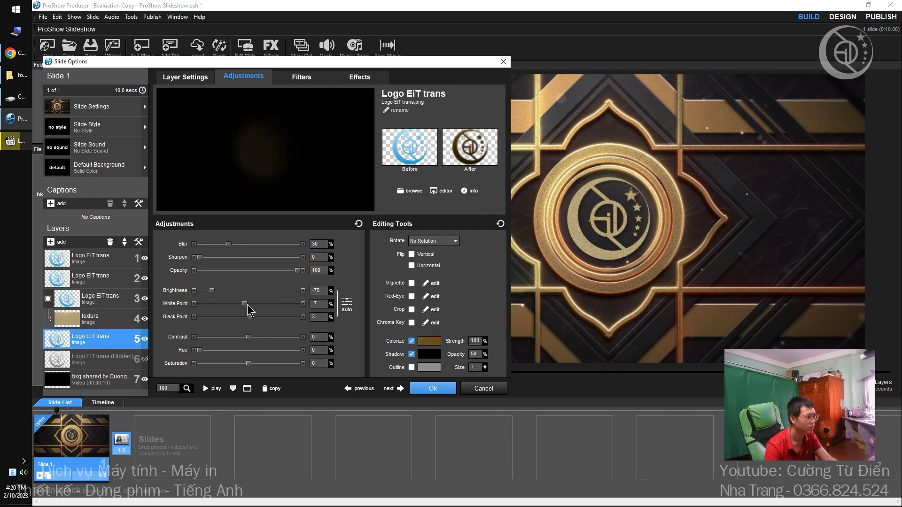
{"action": "left_click_drag", "start_coordinate": [245, 306], "coordinate": [228, 308]}
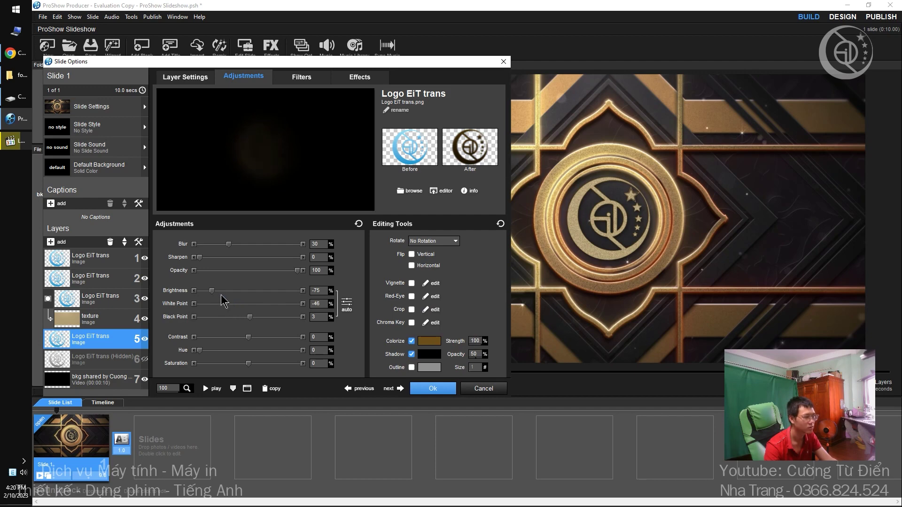
{"action": "mouse_move", "coordinate": [229, 245]}
{"action": "left_mouse_down"}
{"action": "mouse_move", "coordinate": [263, 247]}
{"action": "mouse_move", "coordinate": [216, 248]}
{"action": "left_mouse_up"}
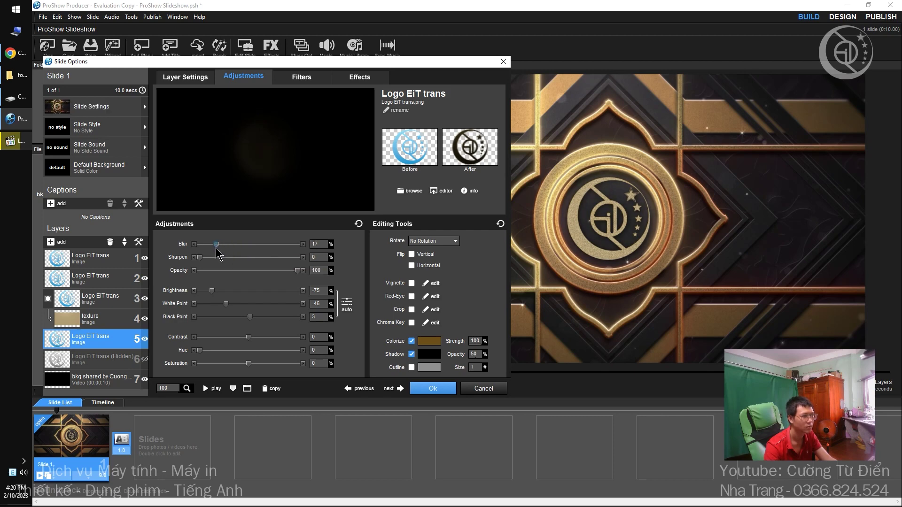
{"action": "left_click", "coordinate": [433, 389]}
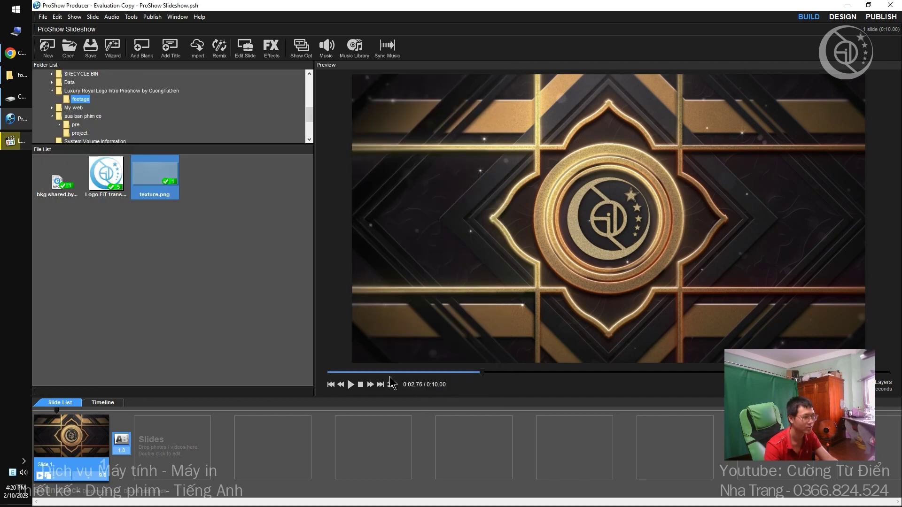
Play the slide preview to review the logo, stop it, and reopen slide 1's Slide Options.
{"action": "left_click", "coordinate": [351, 383]}
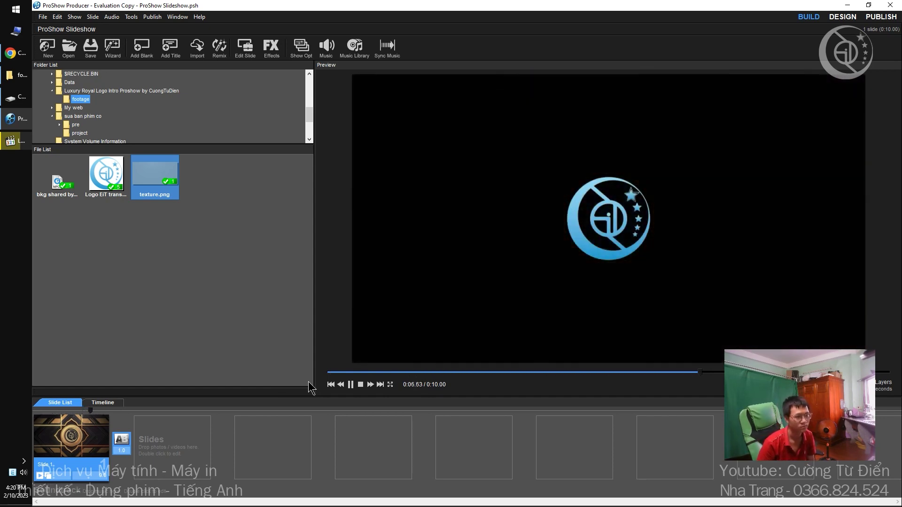
{"action": "left_click", "coordinate": [81, 444]}
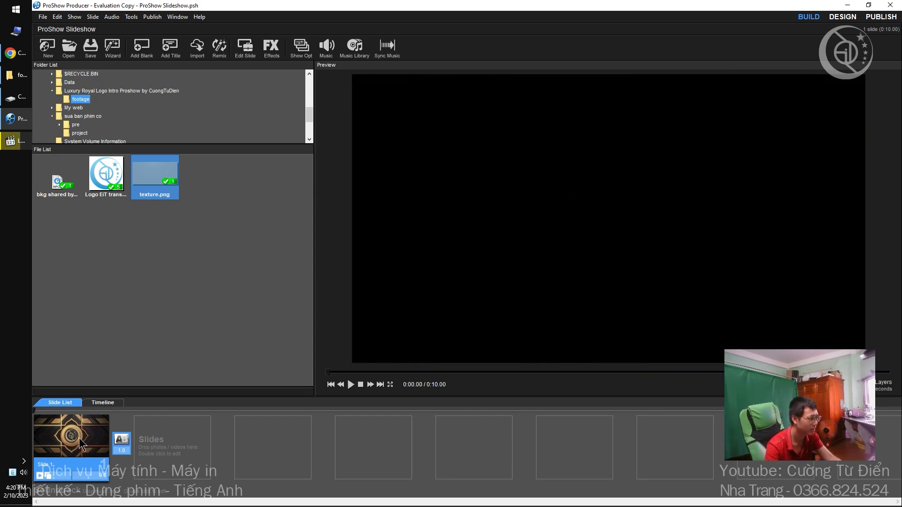
{"action": "double_click", "coordinate": [75, 425]}
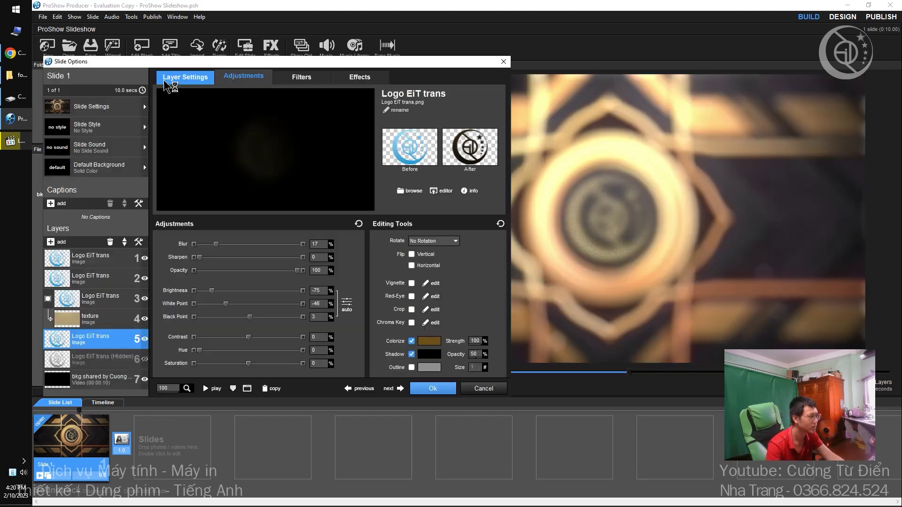
Add a new blank caption to slide 1, keeping the UH9-Briquet font.
{"action": "left_click", "coordinate": [63, 204]}
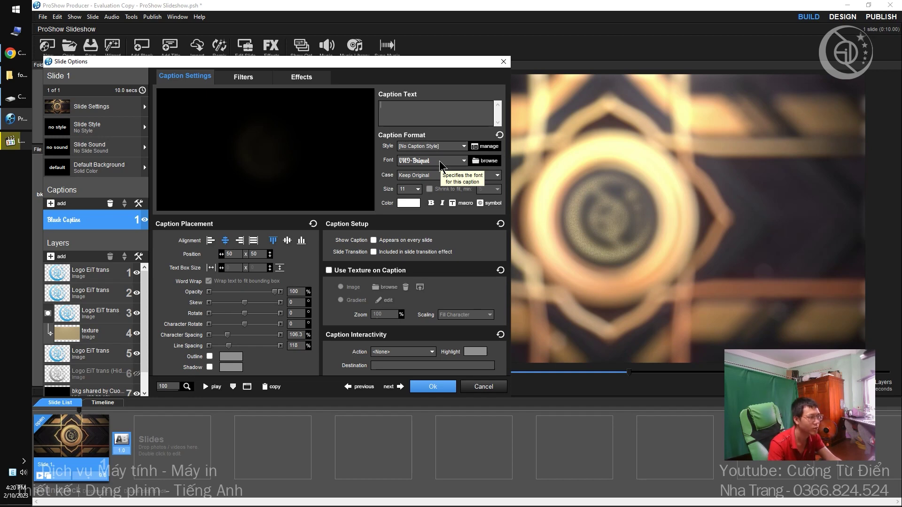
{"action": "left_click", "coordinate": [442, 162]}
{"action": "left_click", "coordinate": [442, 162]}
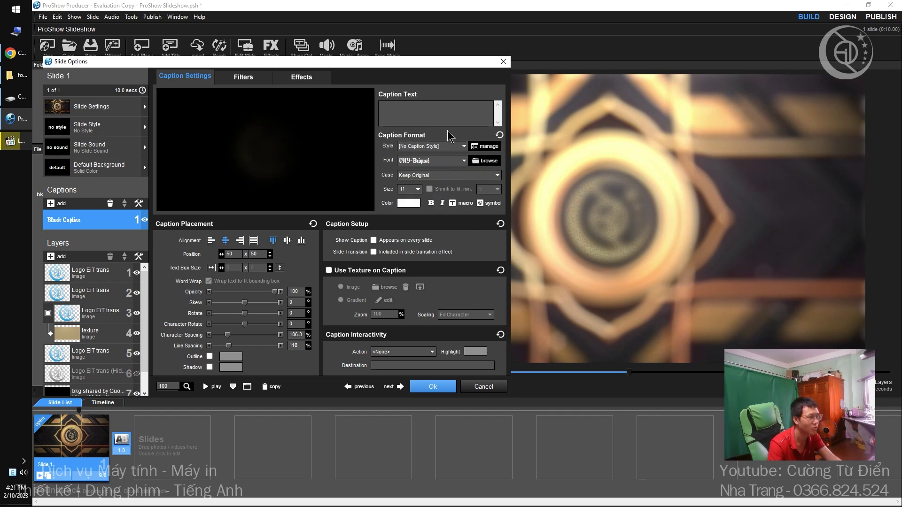
{"action": "left_click", "coordinate": [455, 117]}
Set UniKey's character encoding for Vietnamese text typing.
{"action": "double_click", "coordinate": [11, 472]}
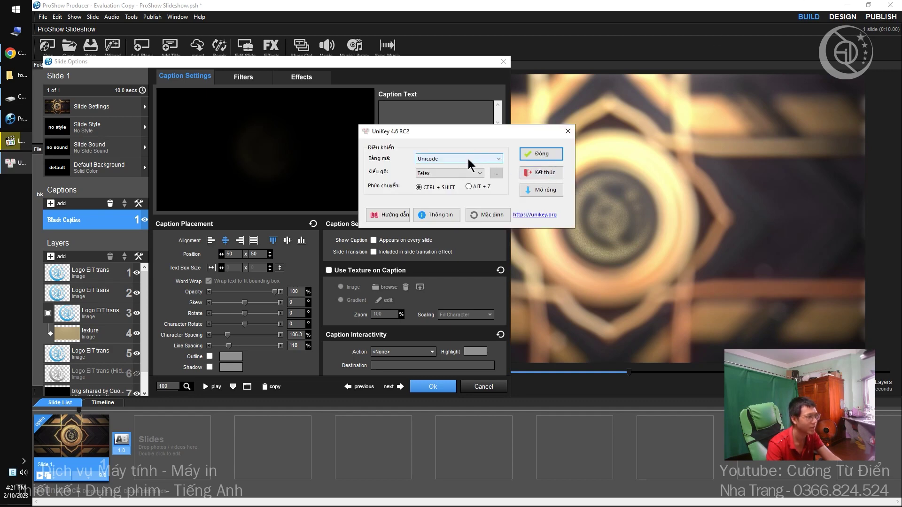
{"action": "left_click", "coordinate": [468, 160]}
{"action": "left_click", "coordinate": [433, 180]}
{"action": "left_click", "coordinate": [559, 153]}
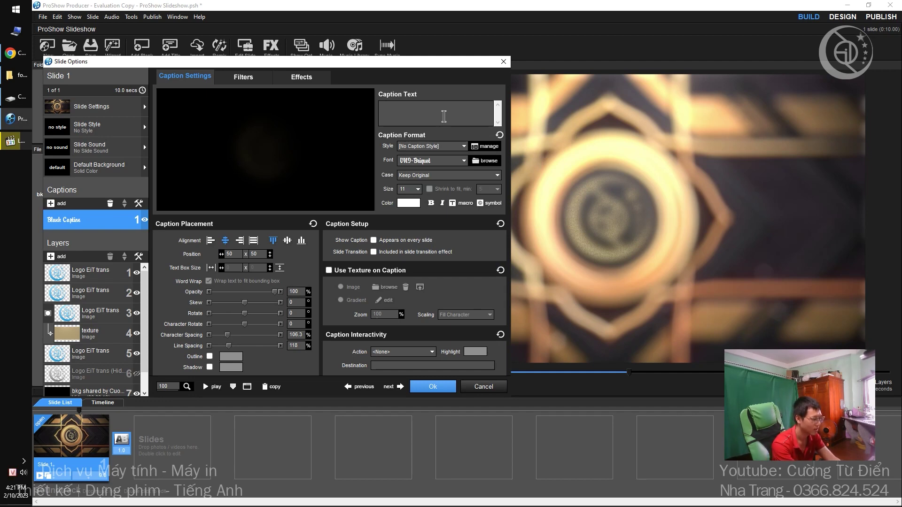
Enter 'Làm video theo yêu cầu' plus a Nha Trang phone line, positioned just below the logo.
{"action": "type", "text": "Laam"}
{"action": "type", "text": " vid"}
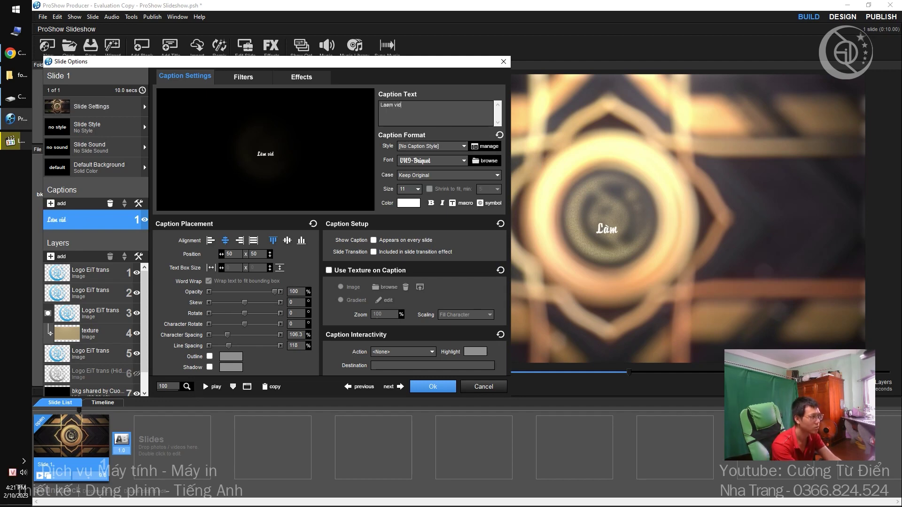
{"action": "type", "text": "eo theo yeâu"}
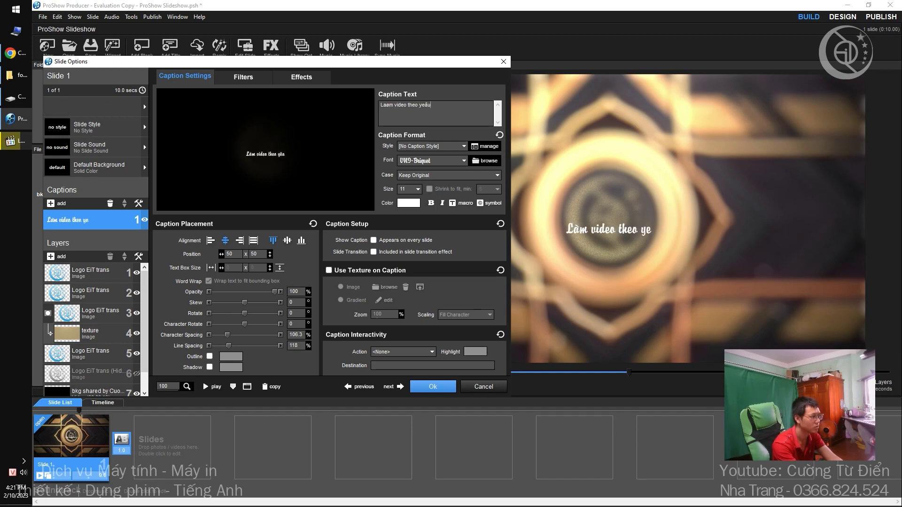
{"action": "type", "text": " caâu"}
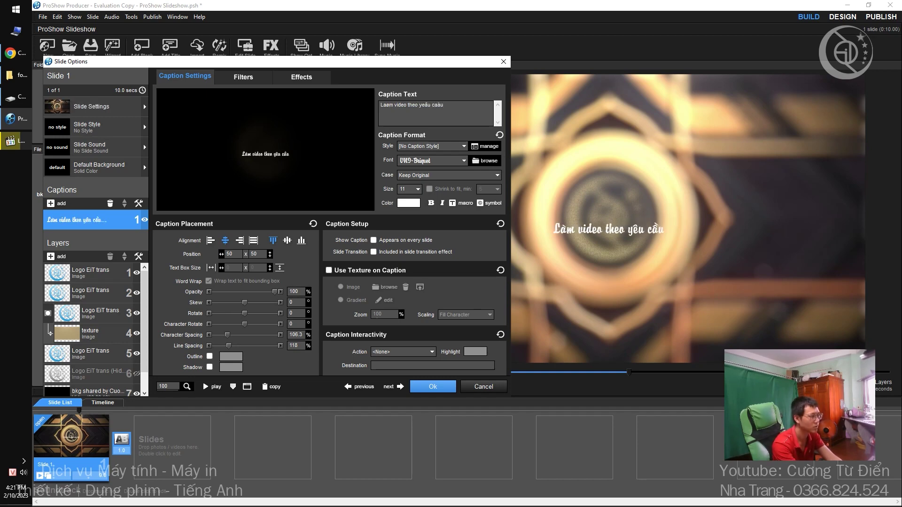
{"action": "type", "text": "Nha Tr"}
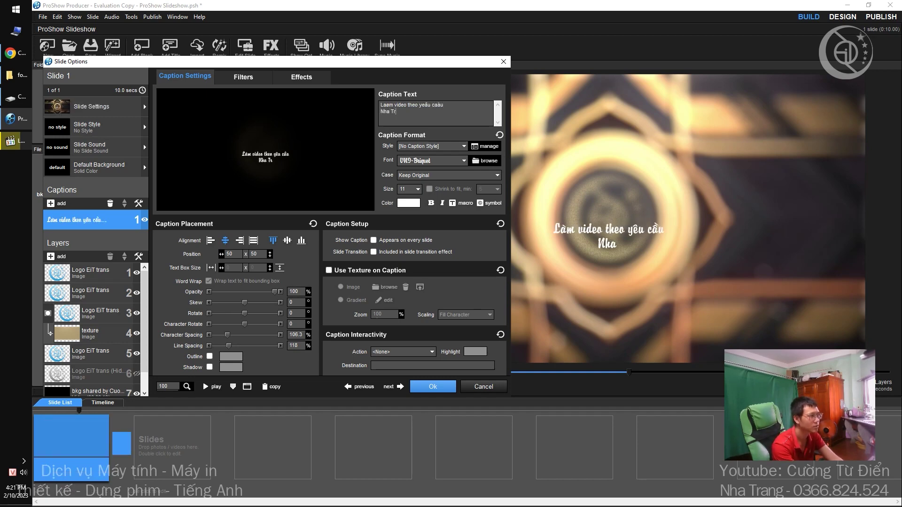
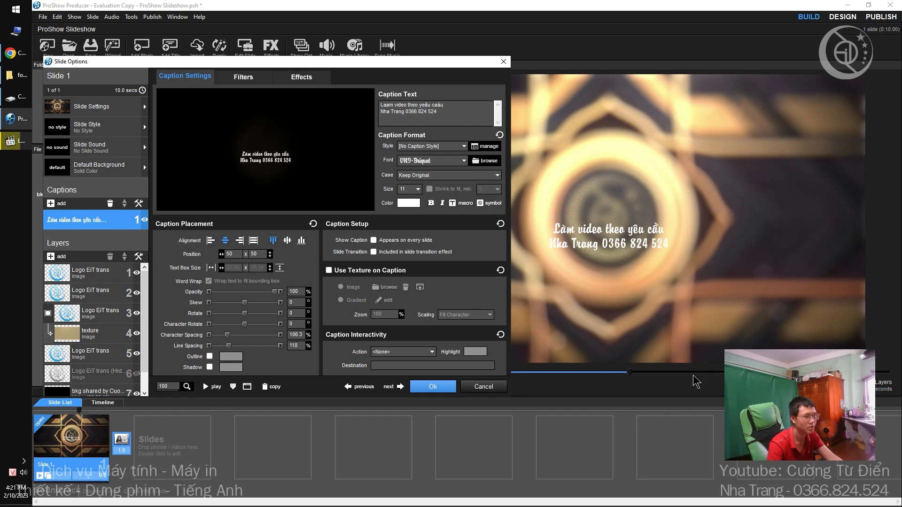
{"action": "left_click", "coordinate": [707, 373]}
{"action": "mouse_move", "coordinate": [270, 163]}
{"action": "left_mouse_down"}
{"action": "mouse_move", "coordinate": [269, 188]}
{"action": "mouse_move", "coordinate": [269, 172]}
{"action": "left_mouse_up"}
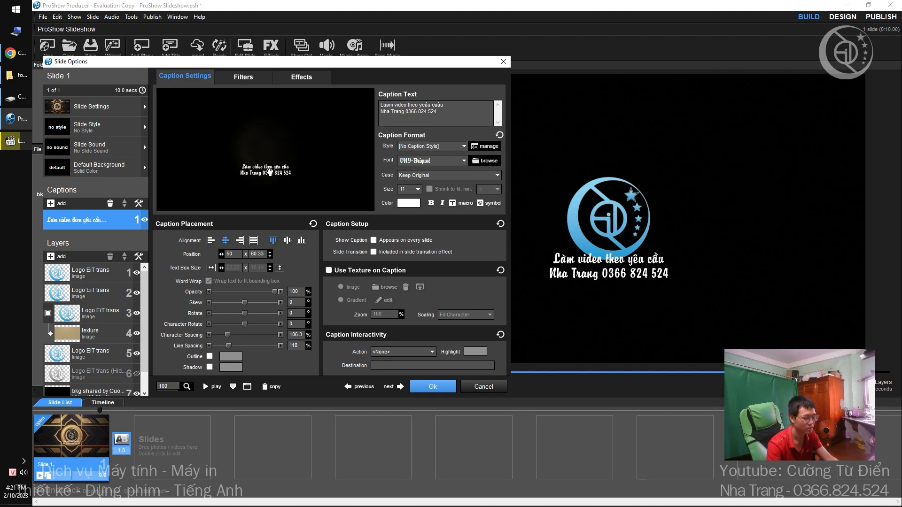
{"action": "key", "text": "Down"}
{"action": "key", "text": "Down"}
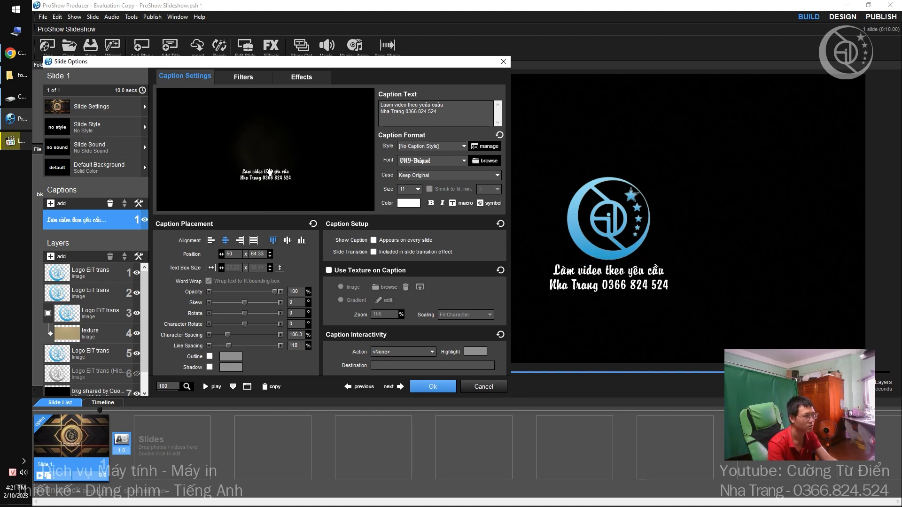
{"action": "key", "text": "Down"}
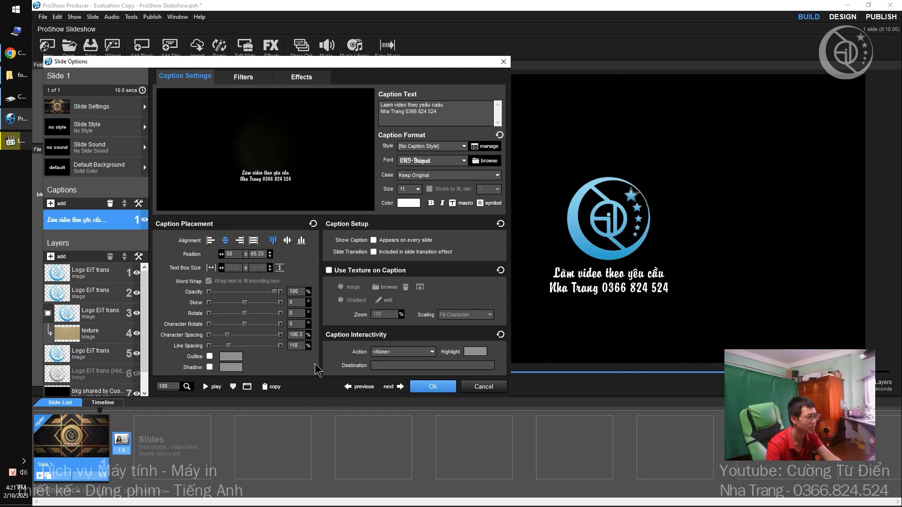
Include the caption in the slide transition and move its start keyframe later.
{"action": "left_click", "coordinate": [302, 76]}
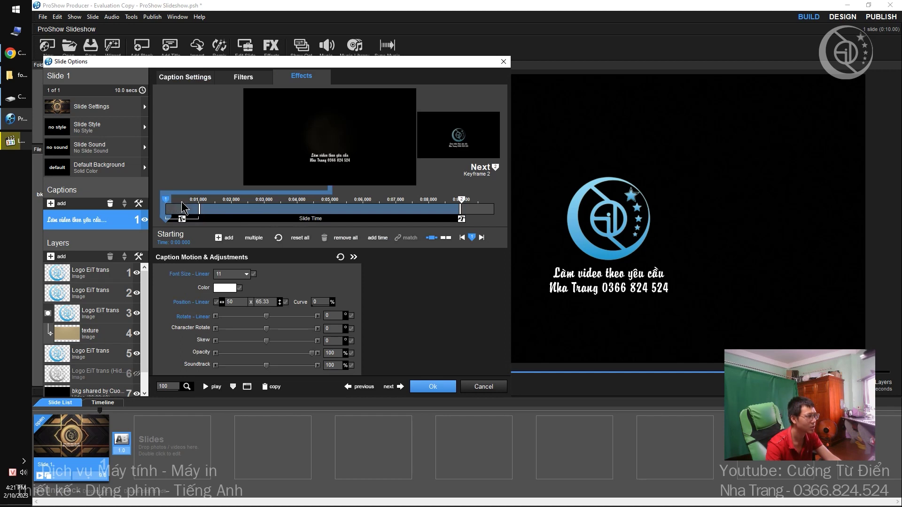
{"action": "left_click_drag", "start_coordinate": [170, 217], "coordinate": [271, 217]}
{"action": "right_click", "coordinate": [97, 221]}
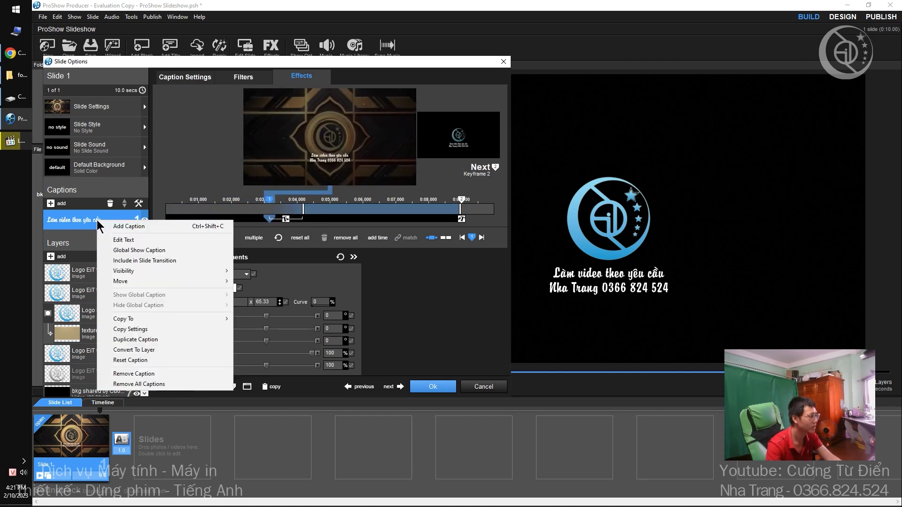
{"action": "left_click", "coordinate": [165, 261]}
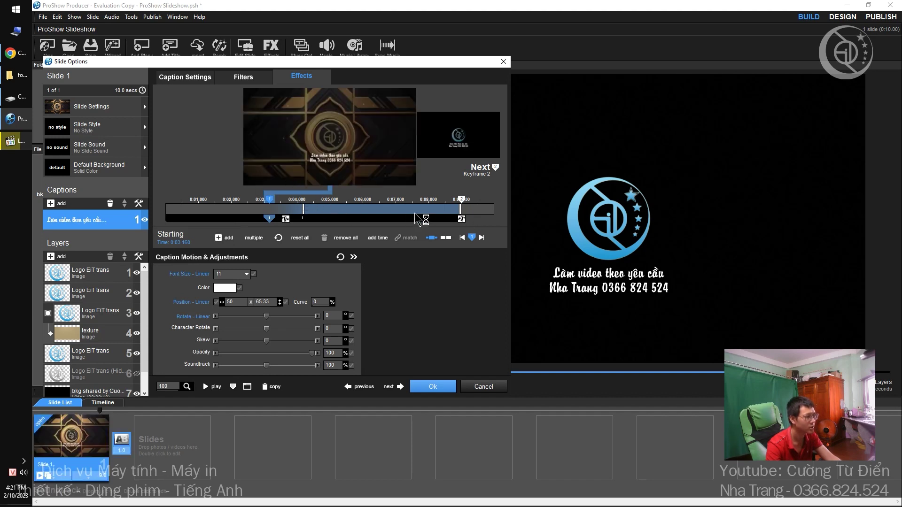
{"action": "left_click", "coordinate": [463, 206]}
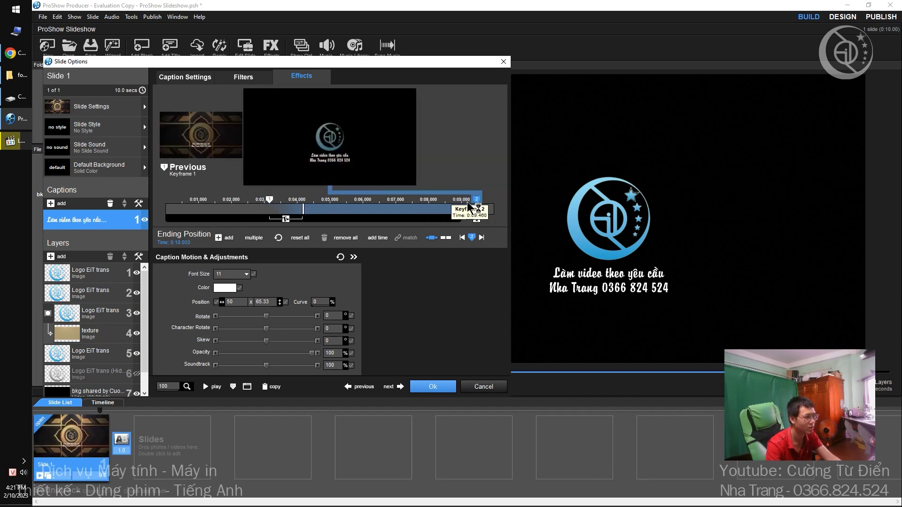
{"action": "left_click_drag", "start_coordinate": [269, 199], "coordinate": [364, 219]}
Give the caption a Fade Circle Out fly-in from about 0:06.2 and preview it.
{"action": "double_click", "coordinate": [364, 219]}
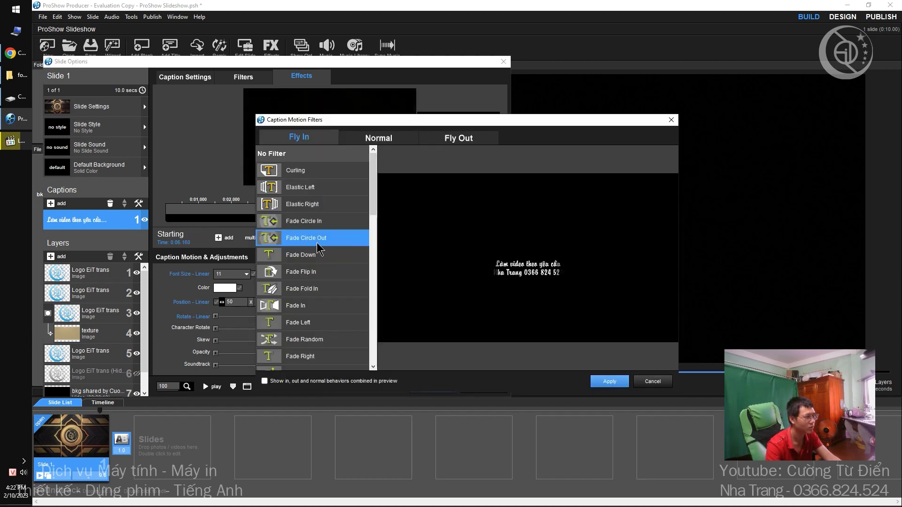
{"action": "left_click", "coordinate": [609, 381]}
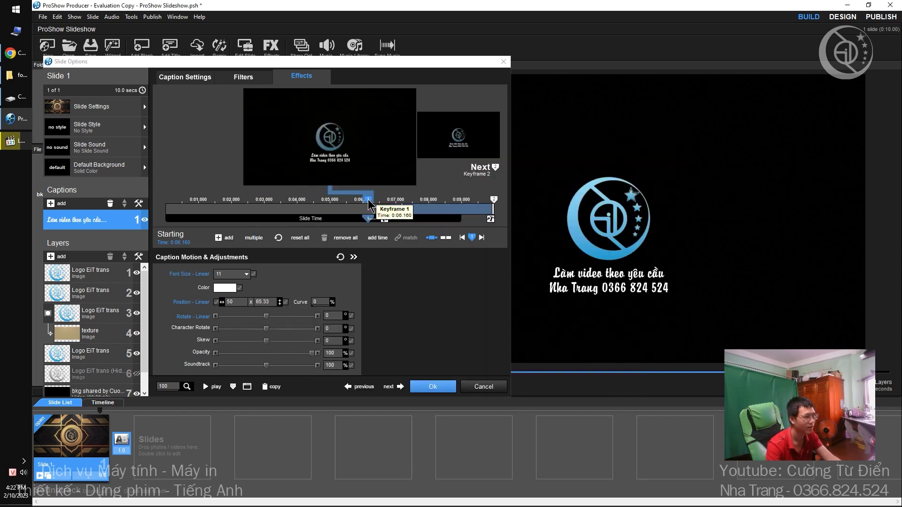
{"action": "left_click_drag", "start_coordinate": [369, 205], "coordinate": [381, 207]}
{"action": "left_click", "coordinate": [433, 386]}
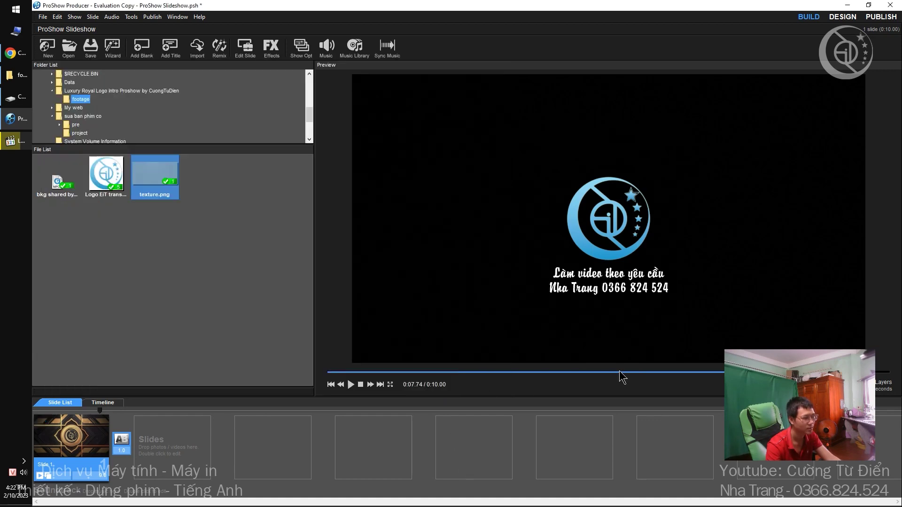
{"action": "left_click_drag", "start_coordinate": [618, 371], "coordinate": [742, 374]}
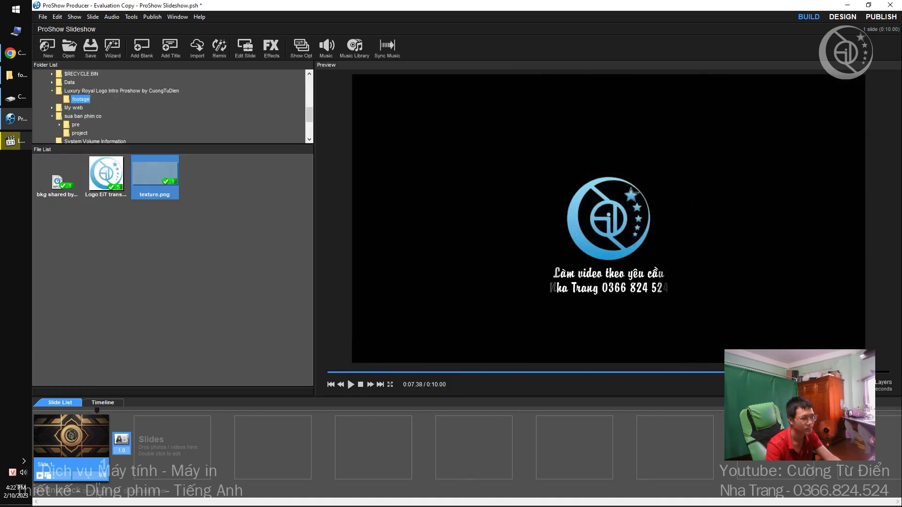
{"action": "left_click", "coordinate": [657, 373]}
{"action": "key", "text": "space"}
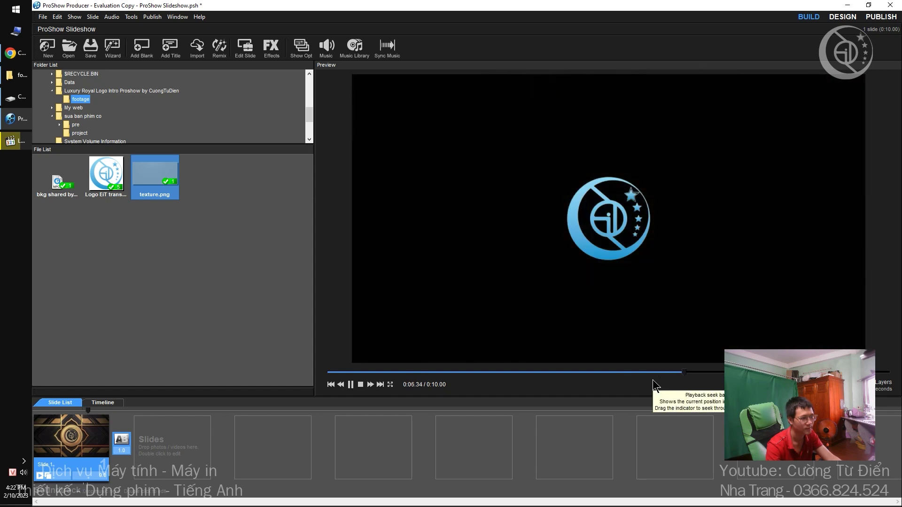